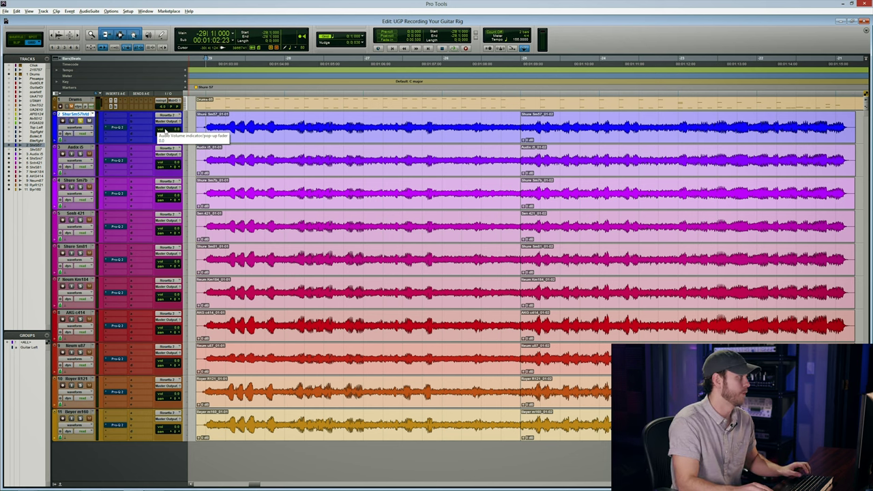
Step: Audition the guitar microphone tracks one after another in solo, from the Shure SM57 to the Royers, to compare their tone
key(space)
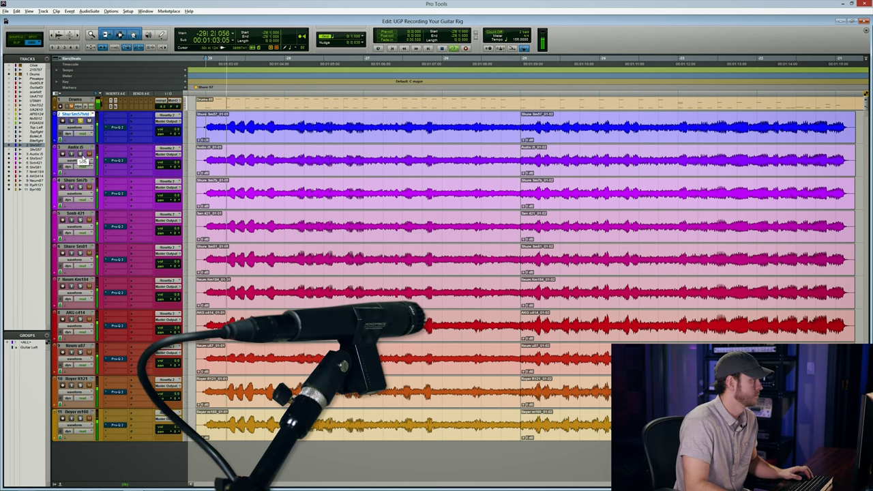
key(space)
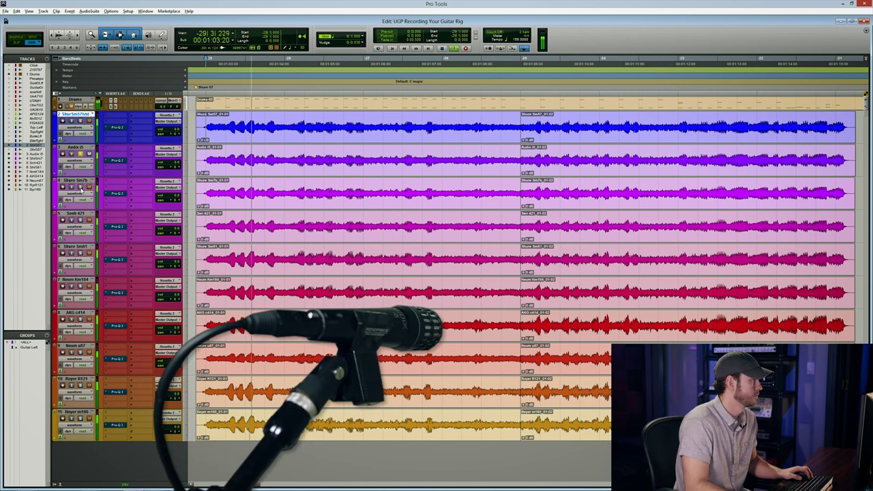
key(space)
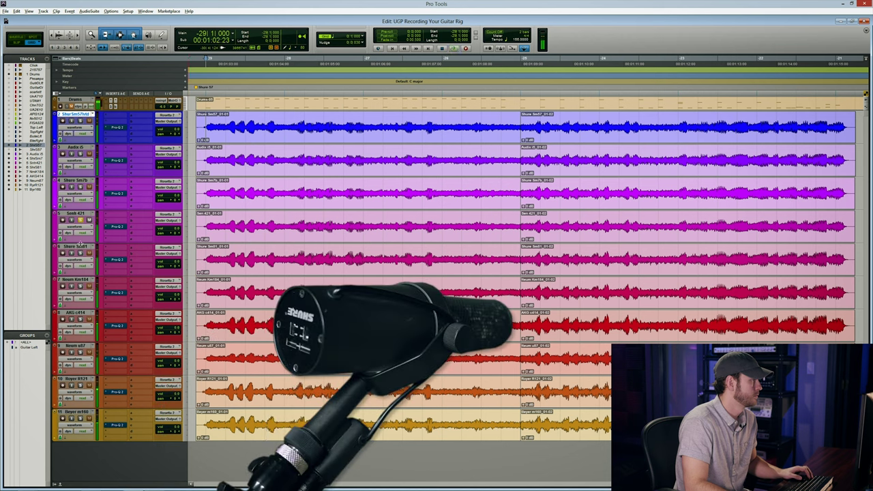
key(space)
key(space)
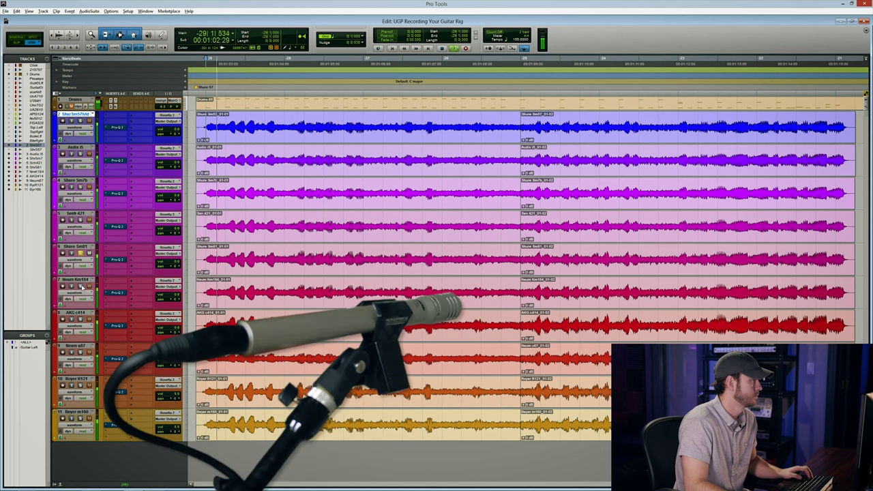
key(space)
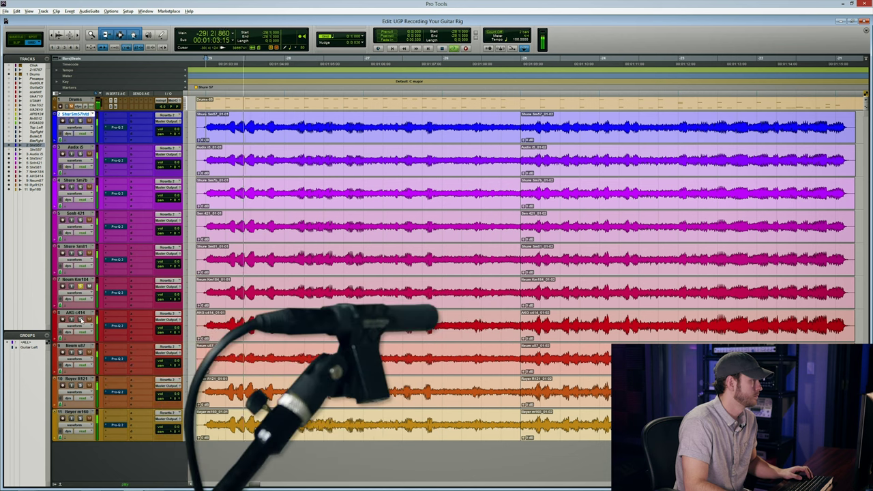
key(space)
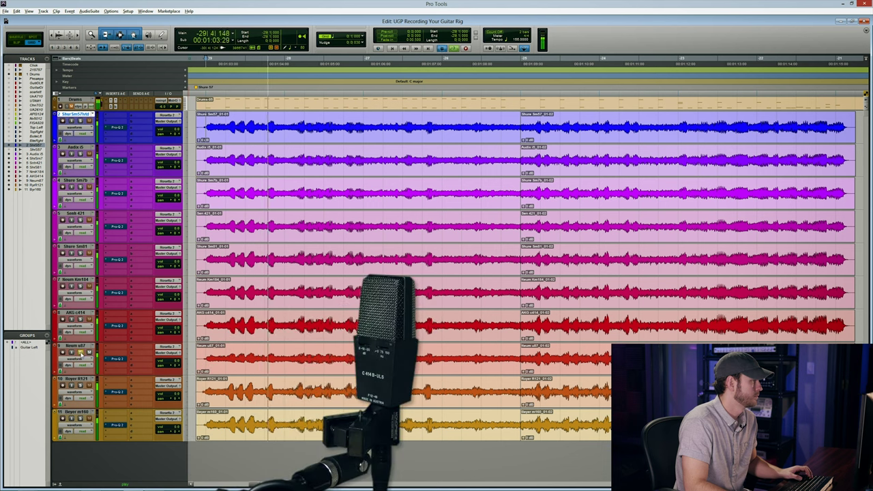
key(space)
key(space)
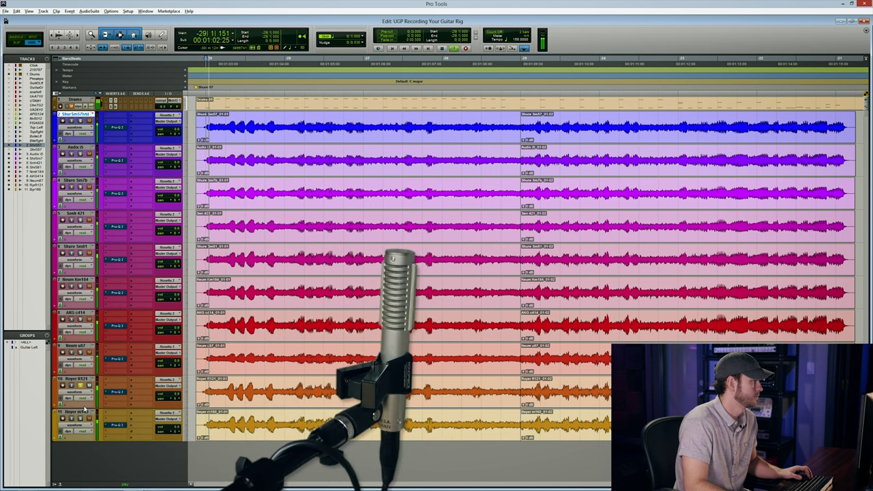
key(space)
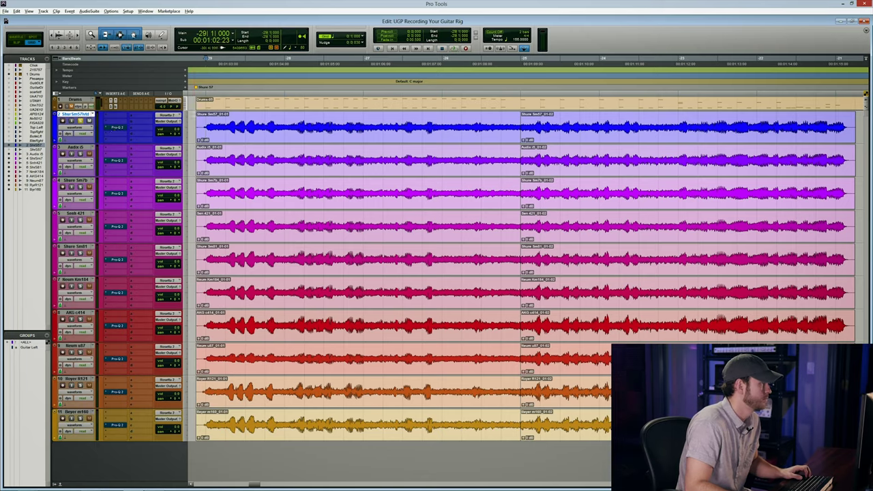
Step: Open the Pro-Q 2 equalizer on the Shure SM57 track while it plays, and select the track's first clip
key(space)
click(116, 129)
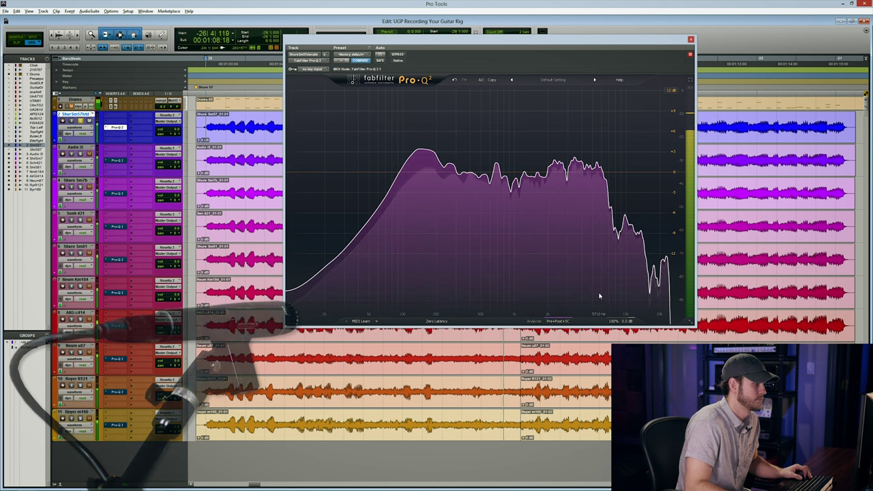
key(space)
click(244, 131)
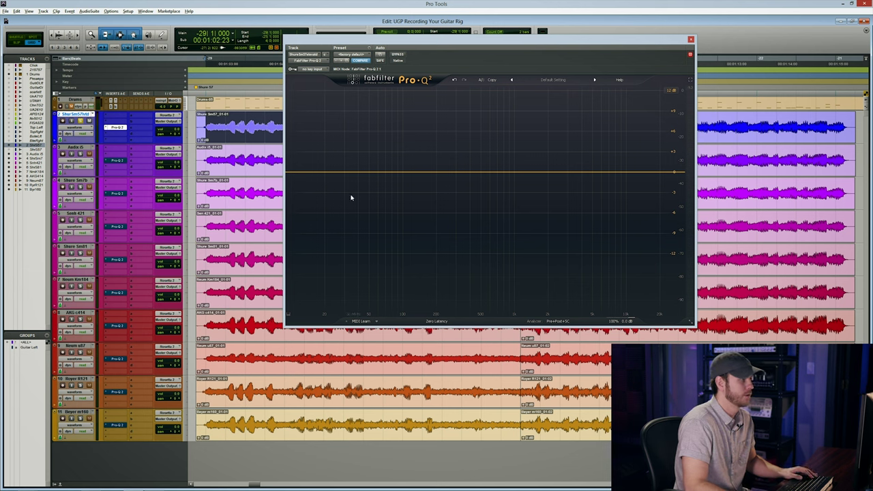
Step: Play the soloed Shure SM57 track repeatedly and examine its frequency spectrum in the equalizer's analyzer
key(space)
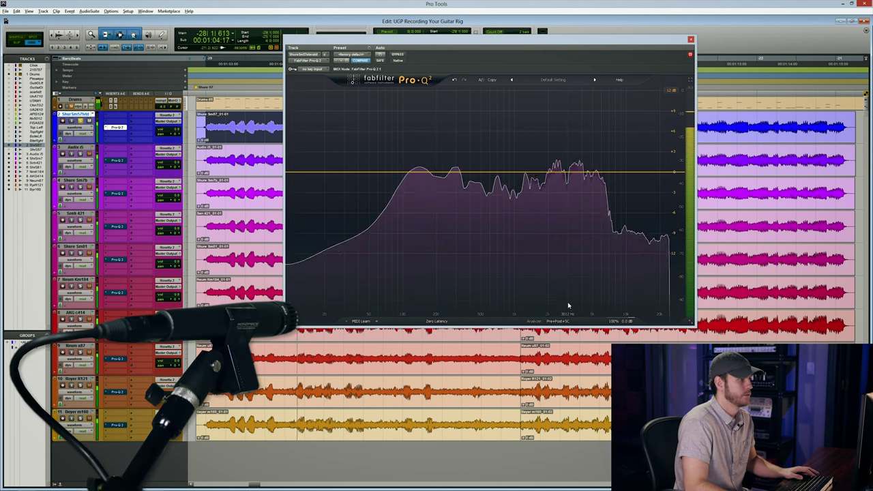
key(space)
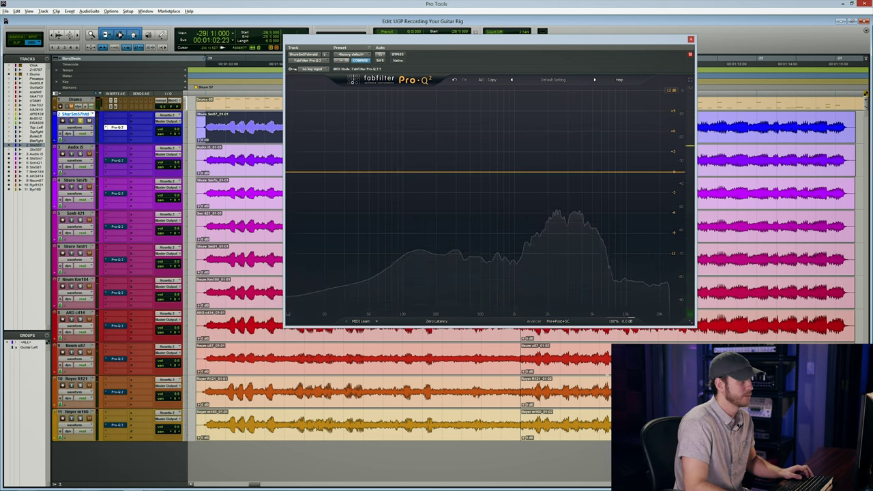
key(space)
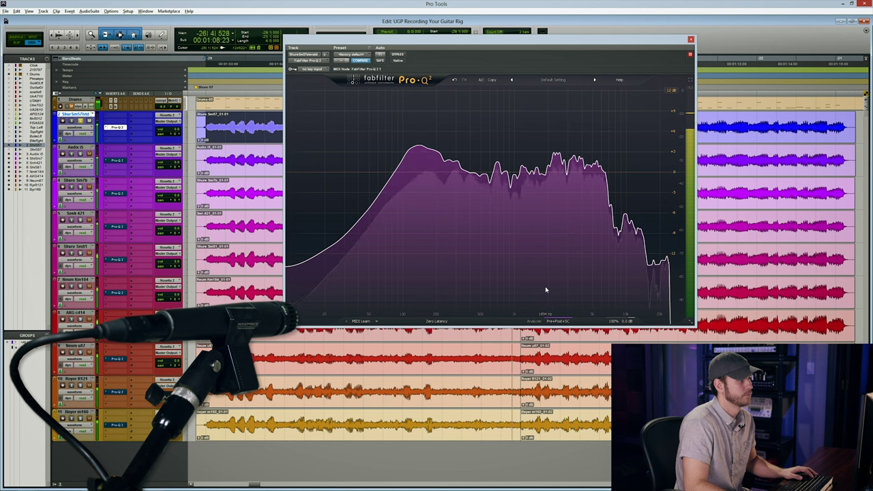
key(space)
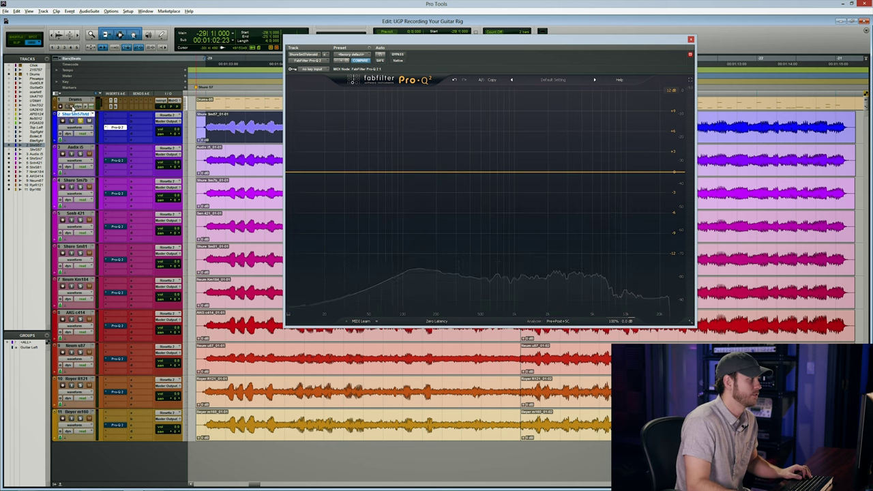
key(space)
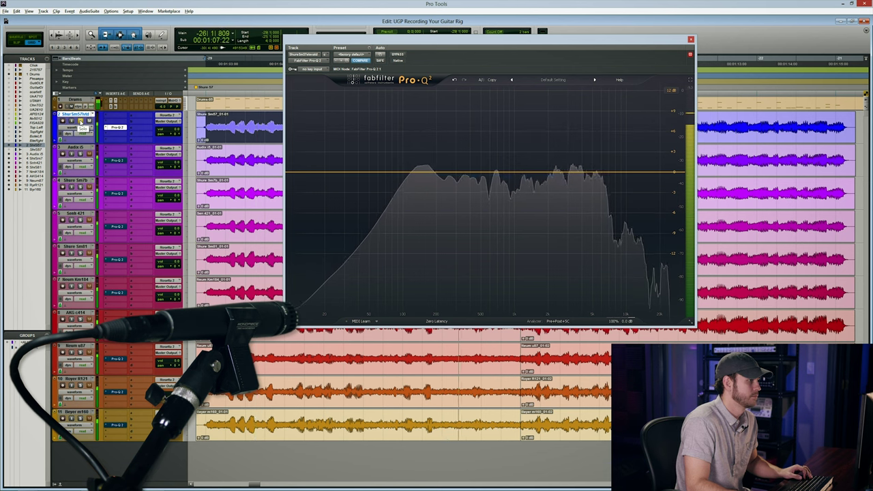
key(space)
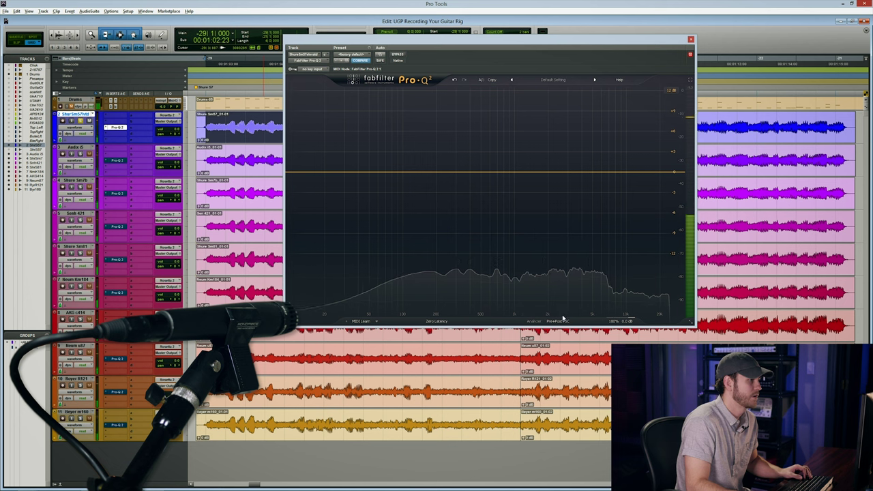
Step: Add a narrow bell band, sweep it in solo through the upper mids, and set it to cut about 3 dB near 4 kHz
key(space)
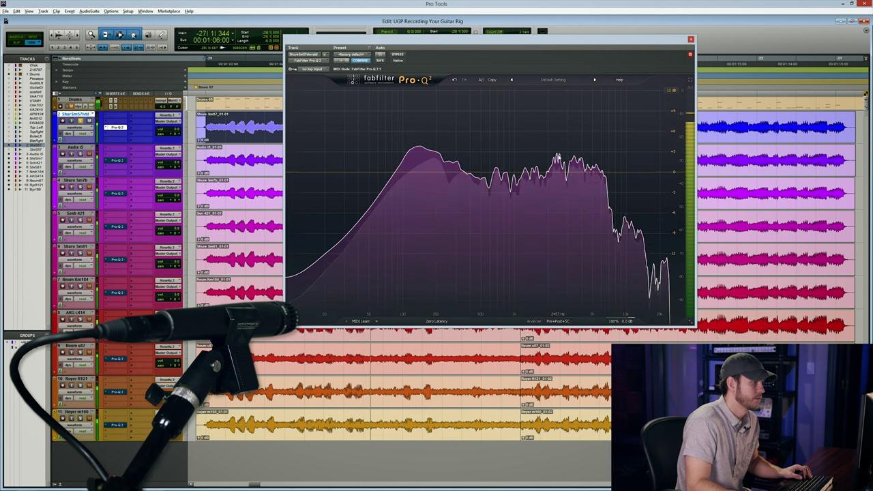
click(558, 156)
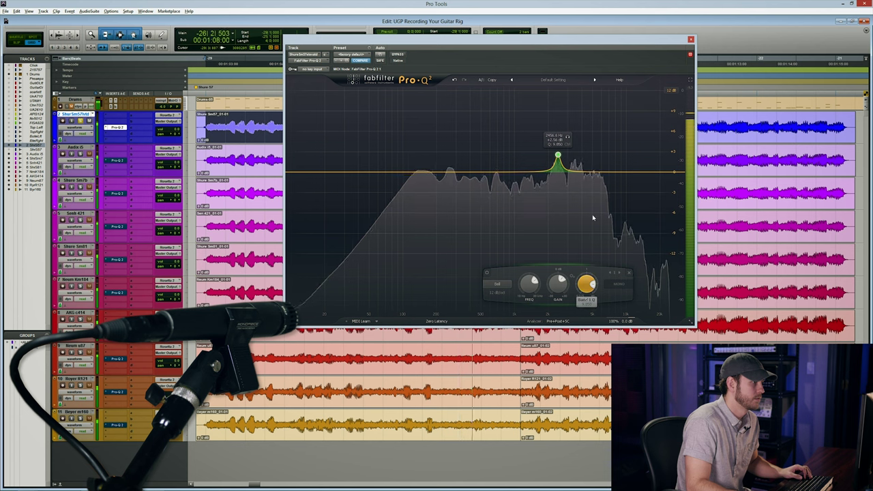
drag(568, 138, 592, 140)
scroll(580, 286, down, 4)
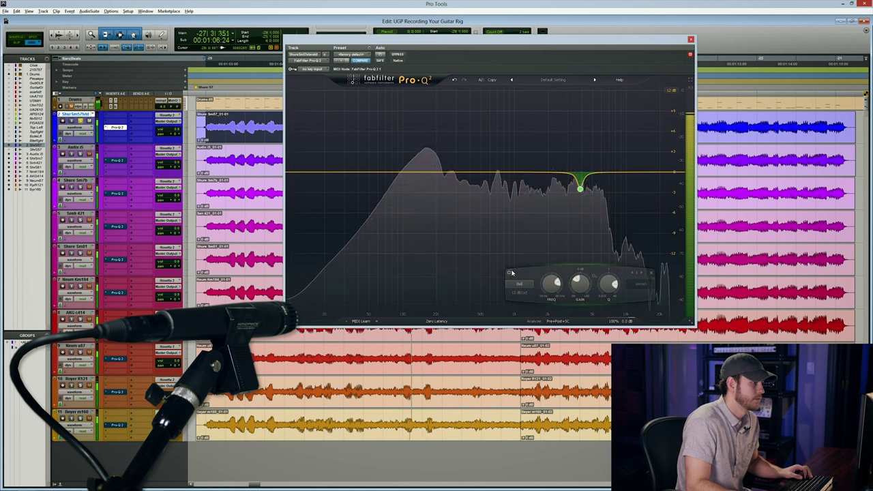
Step: Compare the guitar's sound with and without the 4 kHz cut by toggling the band and the equalizer's bypass during playback
click(509, 273)
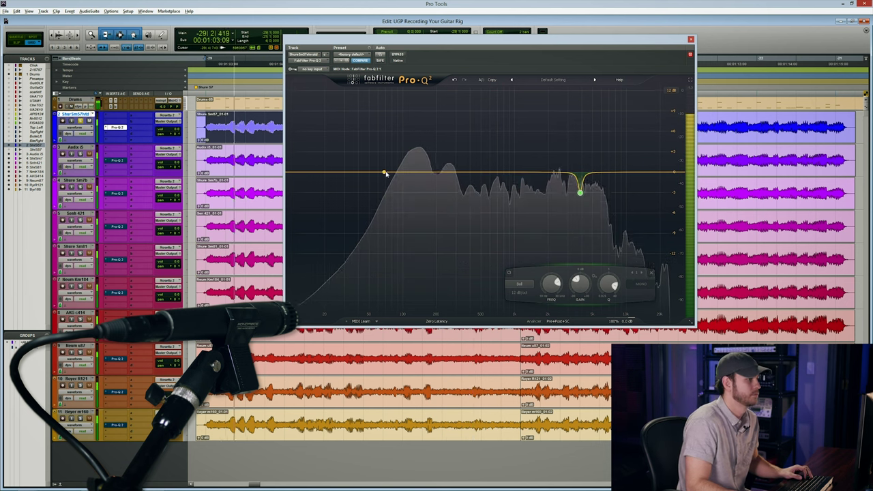
click(399, 56)
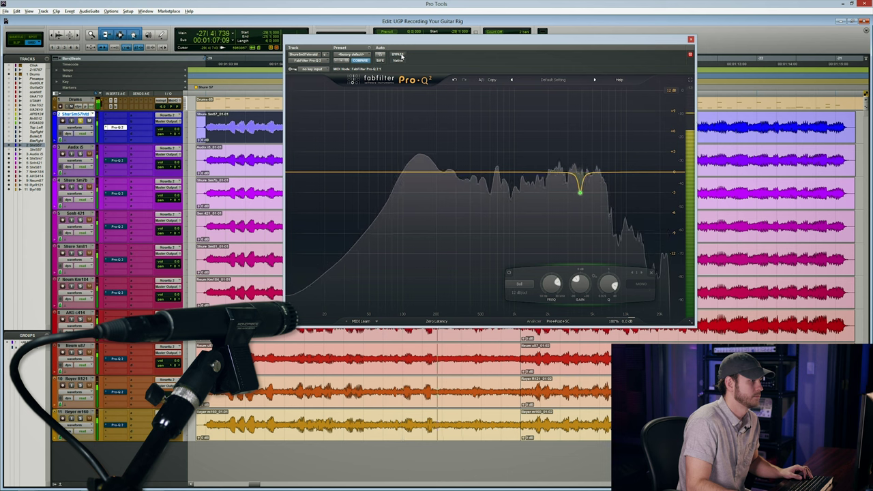
key(space)
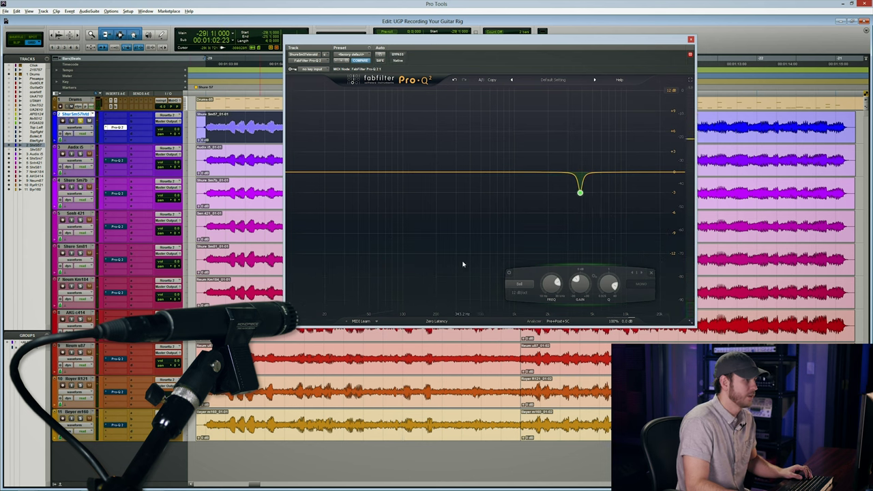
key(space)
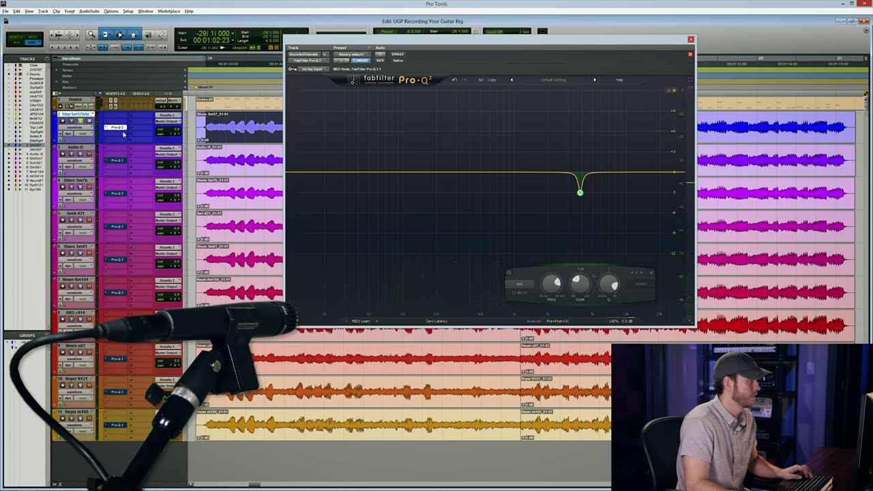
Step: Add a very narrow bell band near 10 kHz, listen to it in solo, and cut it by about 6 dB
key(space)
double_click(626, 195)
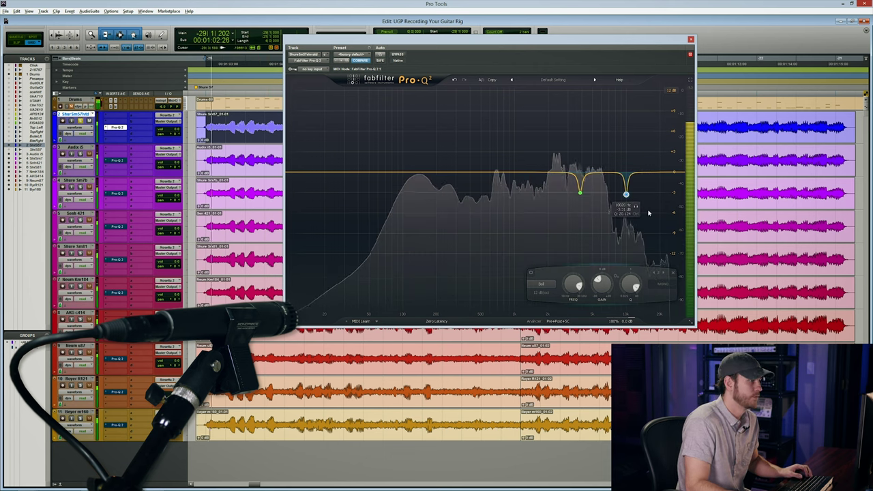
drag(636, 207, 636, 207)
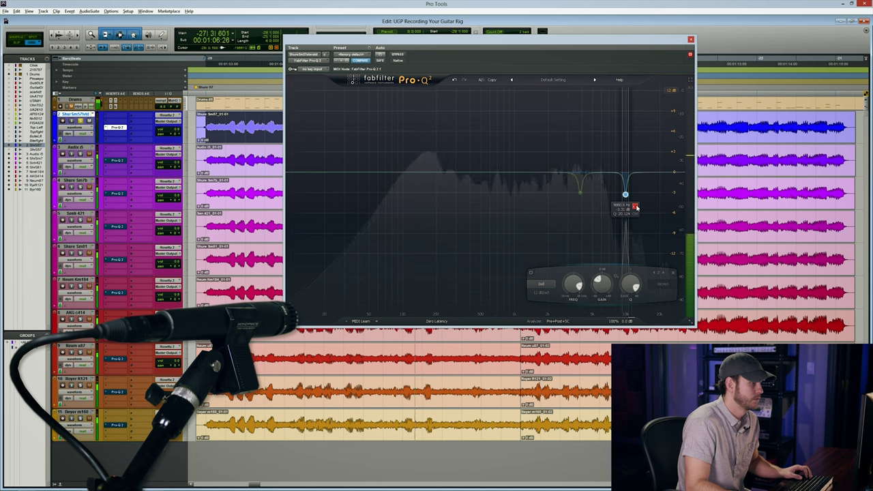
drag(636, 208, 625, 210)
Step: Compare playback with the 10 kHz cut disabled and enabled, leaving the band on
click(531, 274)
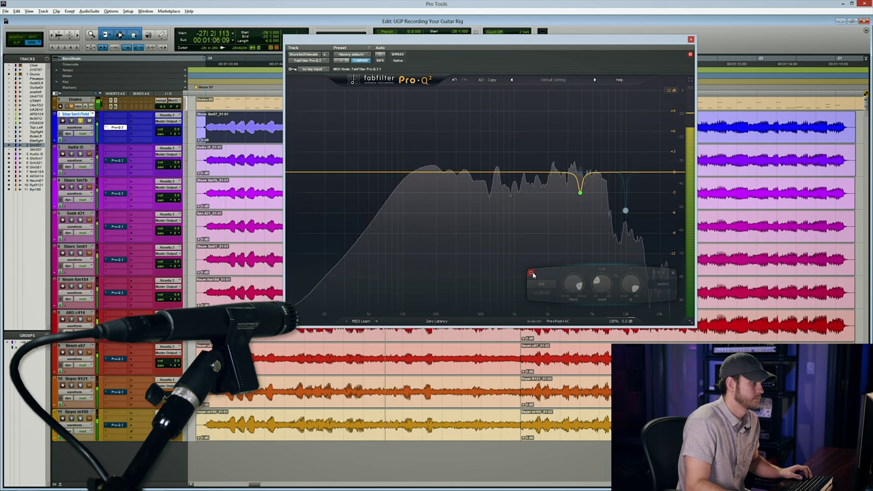
click(531, 274)
key(space)
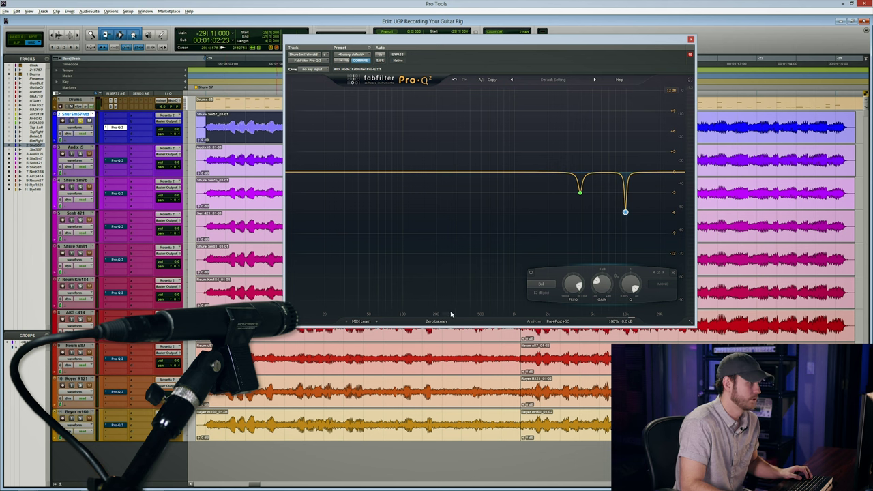
Step: Add a wide bell boost of about 2 dB near 2 kHz and set its slope to 24 dB/oct
key(space)
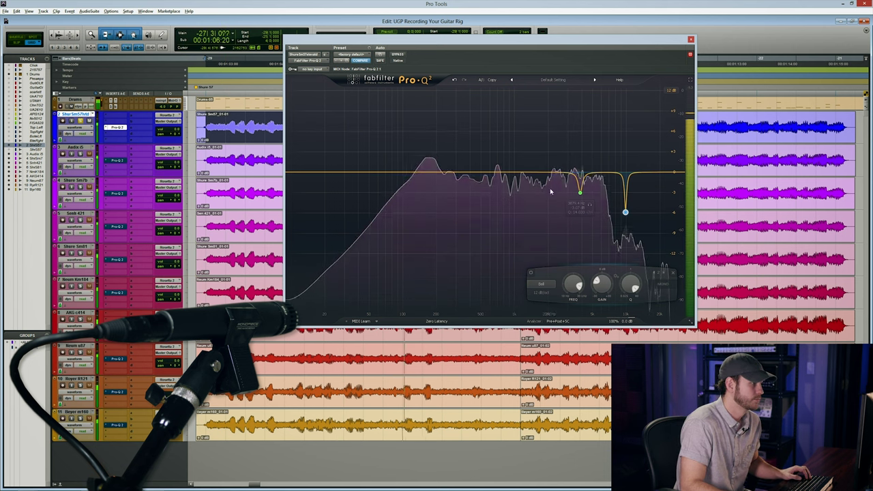
key(space)
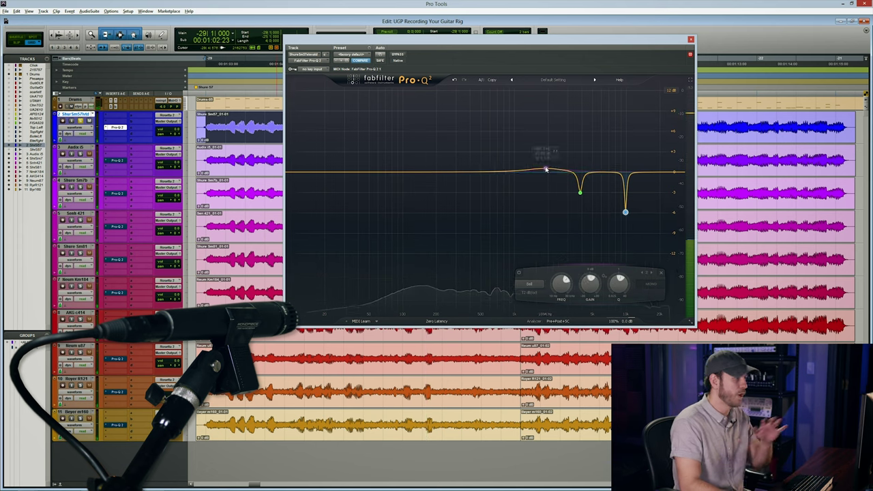
drag(546, 169, 546, 156)
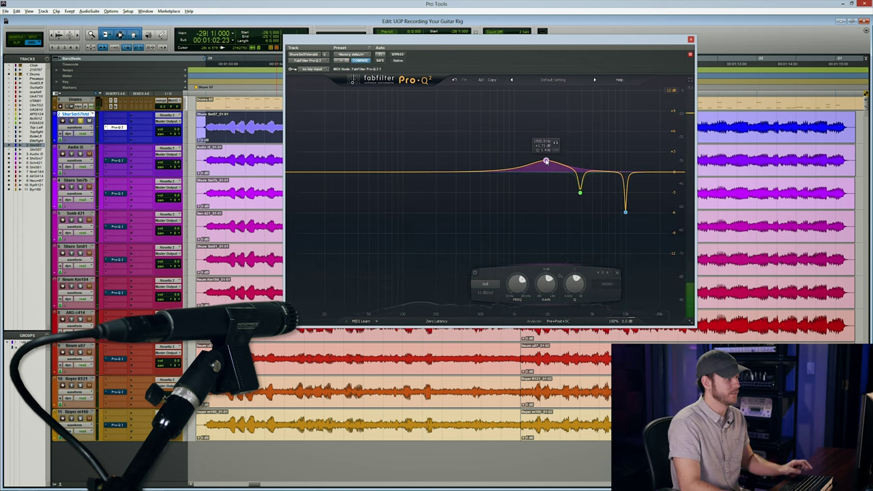
click(489, 294)
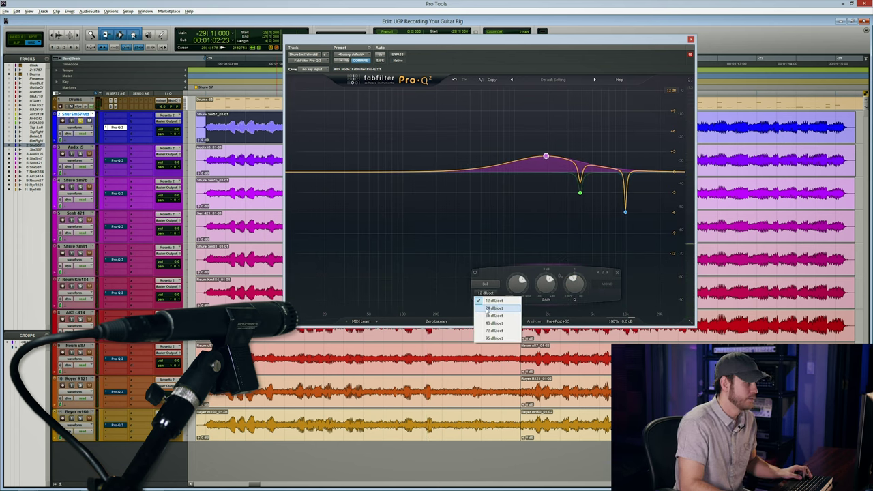
click(490, 309)
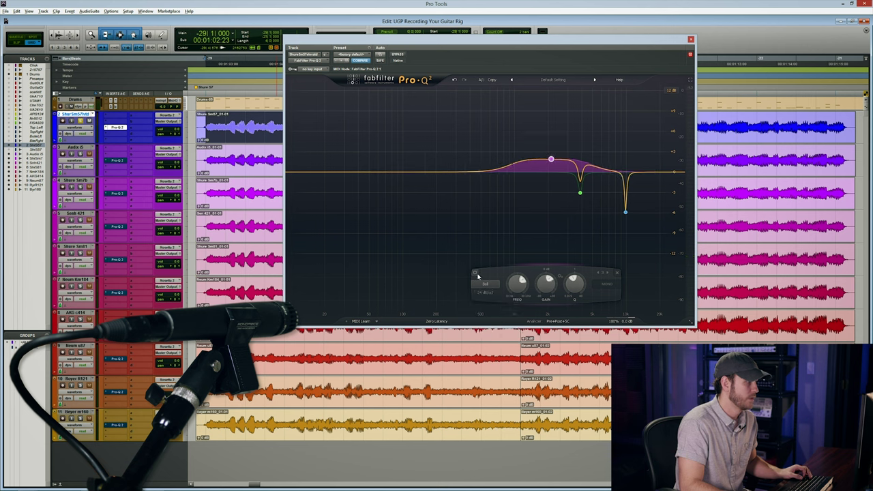
Step: Add a bell cut of about 2.5 dB near 350 Hz and play the track to hear it
key(space)
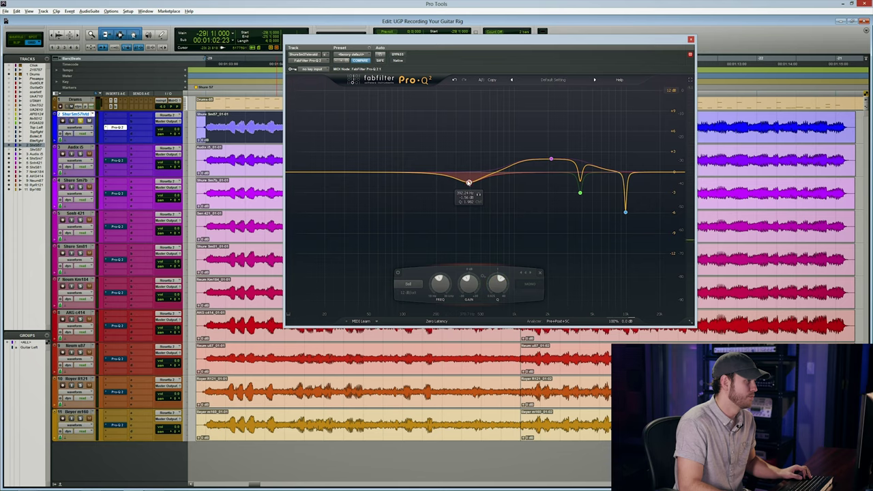
drag(468, 190, 464, 189)
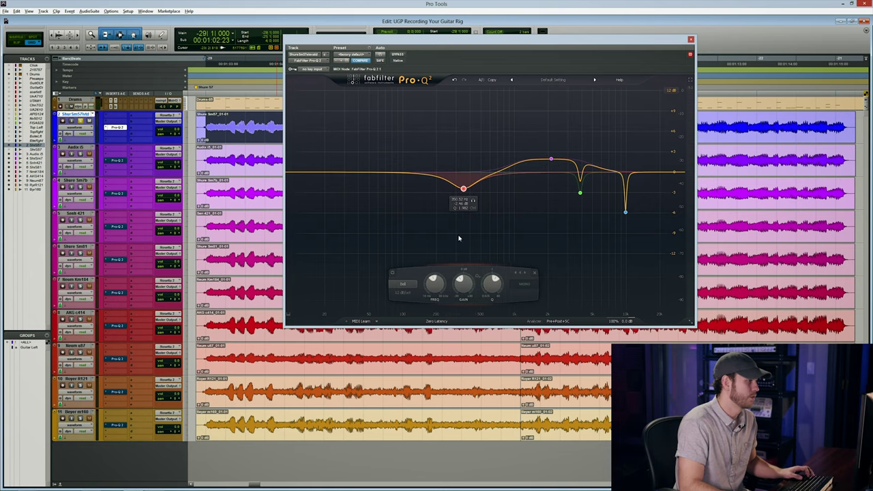
key(space)
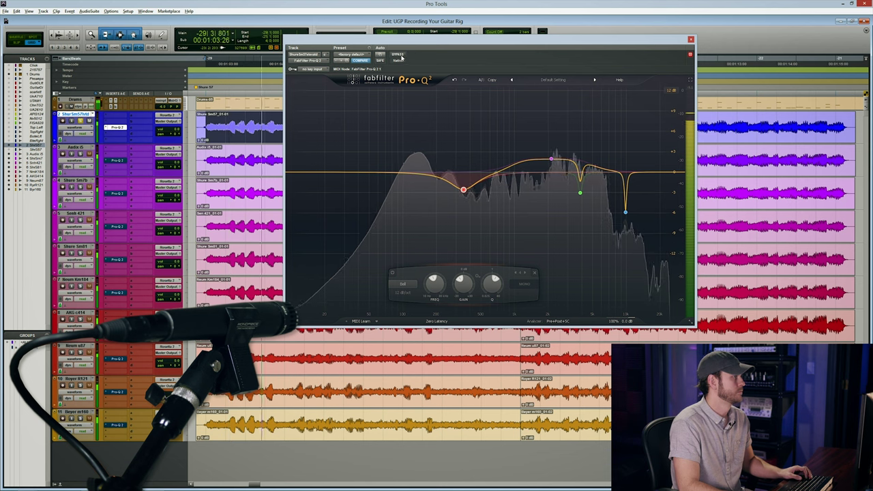
Step: Compare the Shure SM57 track's playback with its EQ bypassed and active, leaving the EQ on
key(space)
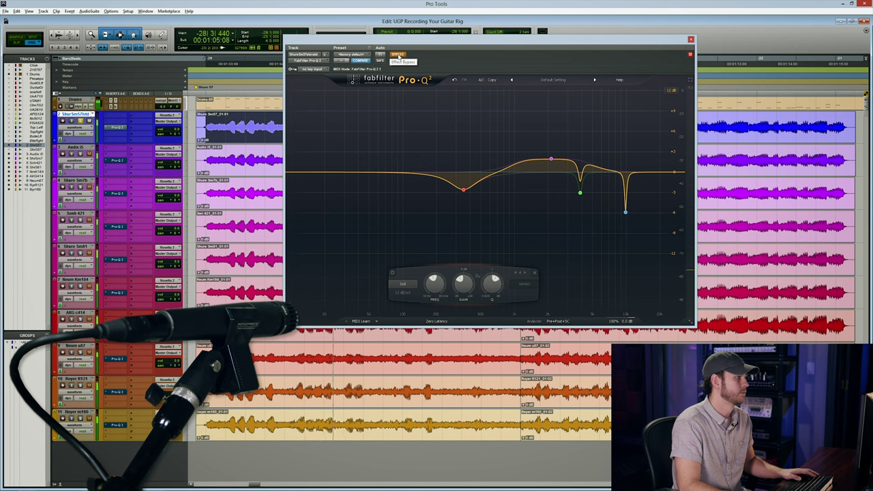
key(space)
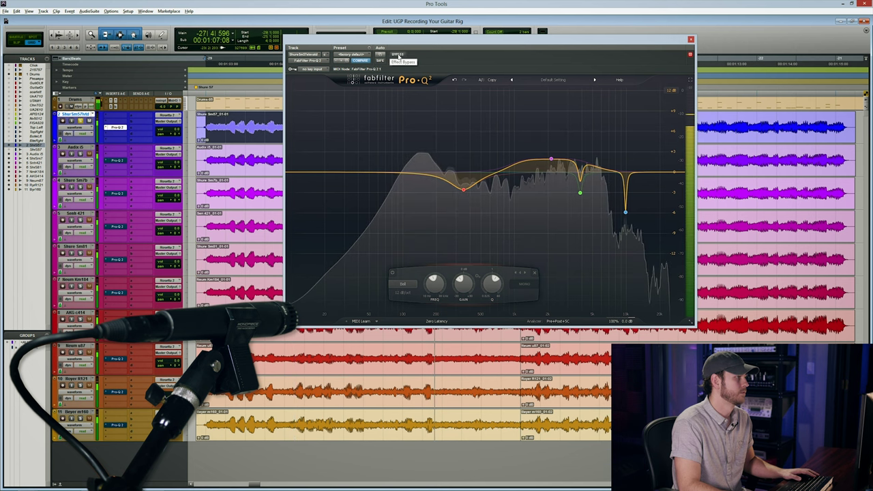
click(399, 55)
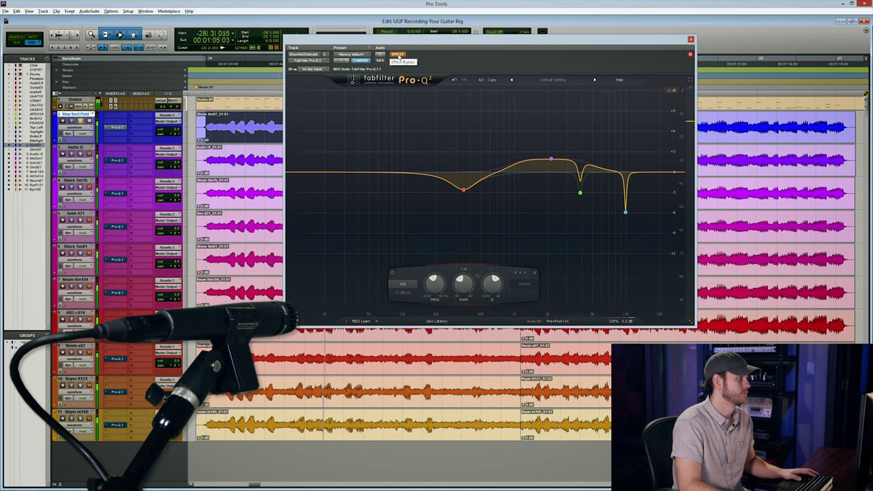
click(399, 55)
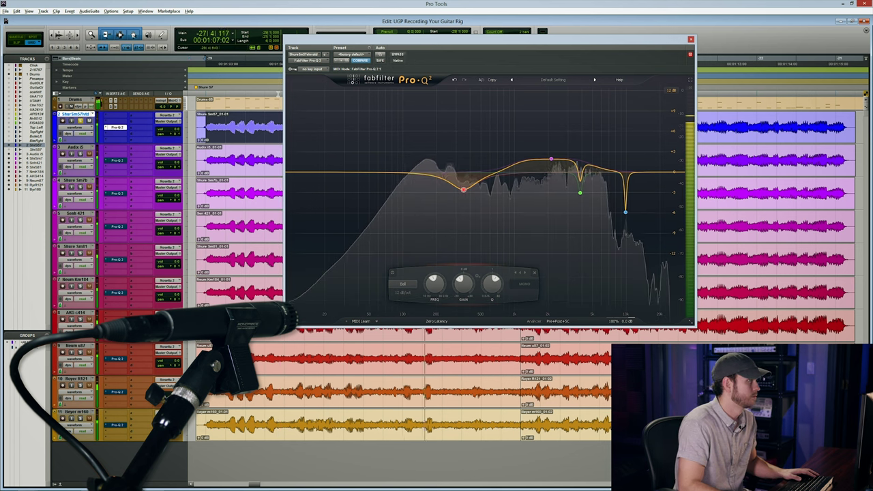
key(space)
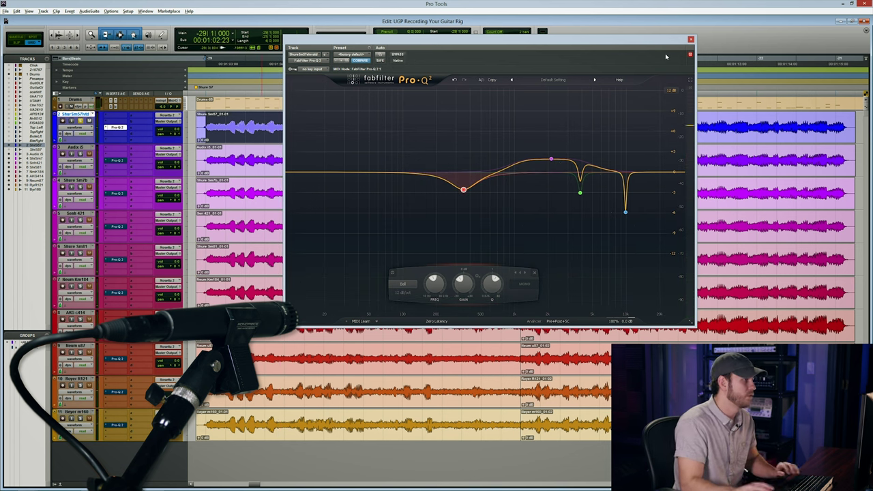
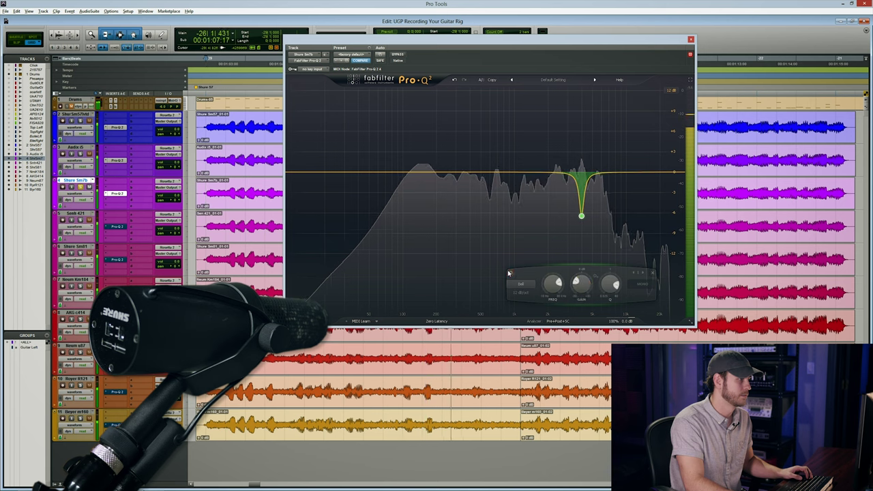
Step: Compare the Shure SM7b track's playback with its EQ bypassed and active, leaving the EQ on
key(space)
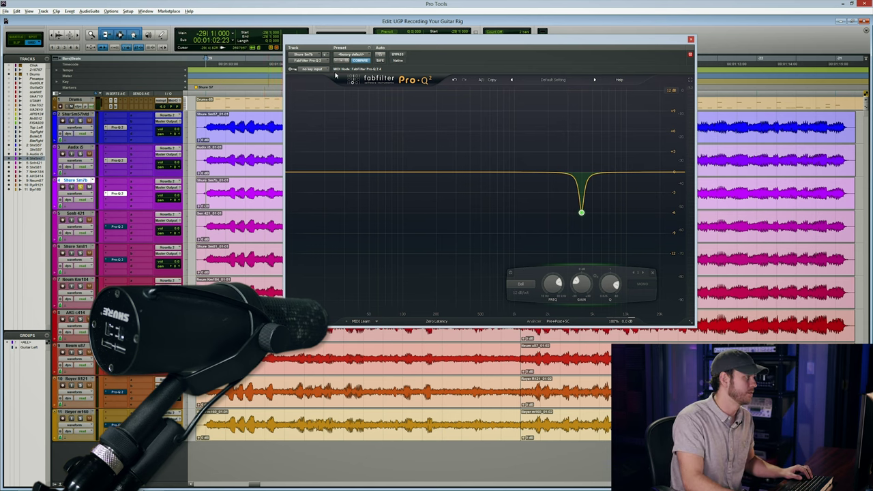
key(space)
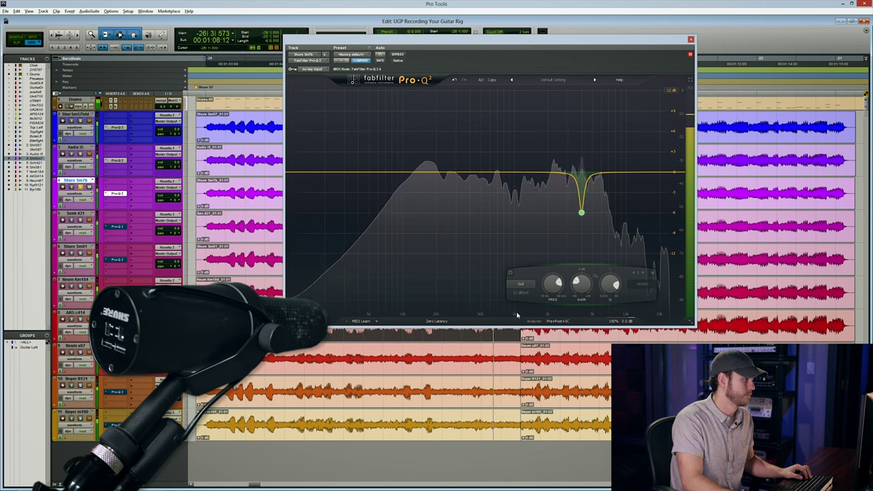
key(space)
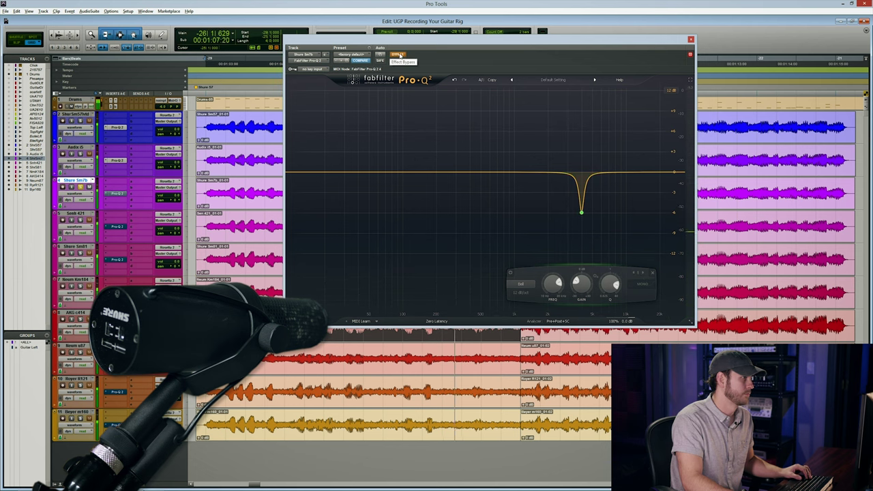
click(398, 55)
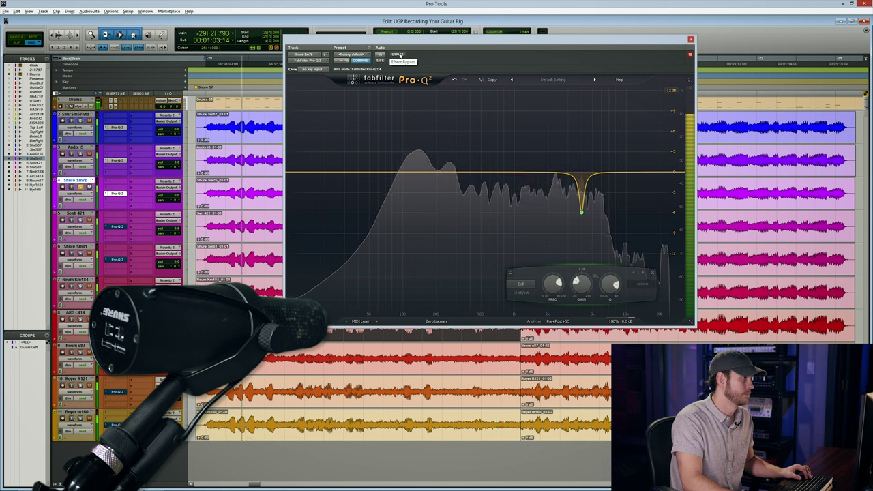
click(398, 55)
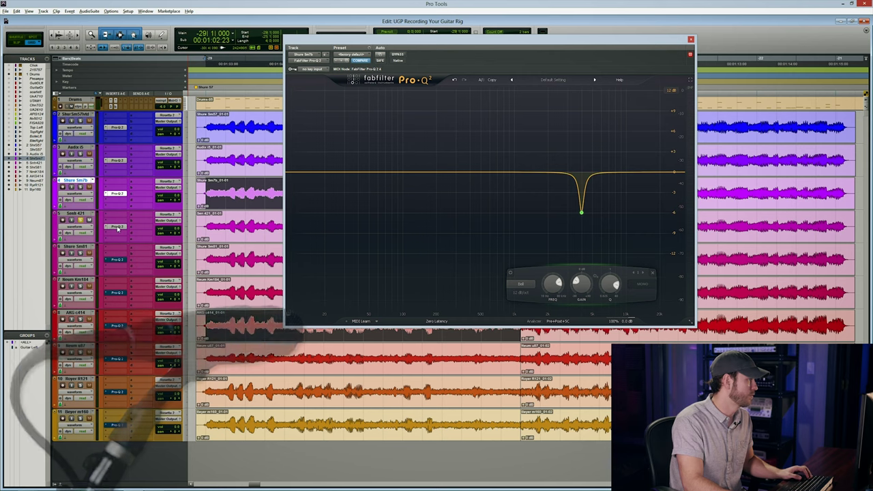
Step: Play the Senn 421, Shure SM7b, Audix i5 and Shure SM57 tracks in turn with their EQ curves open to compare their tone
click(117, 227)
key(space)
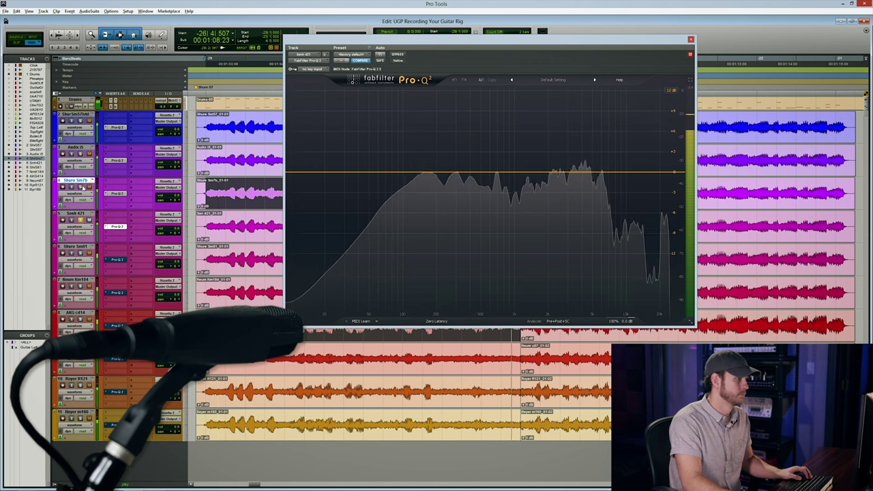
key(space)
click(122, 194)
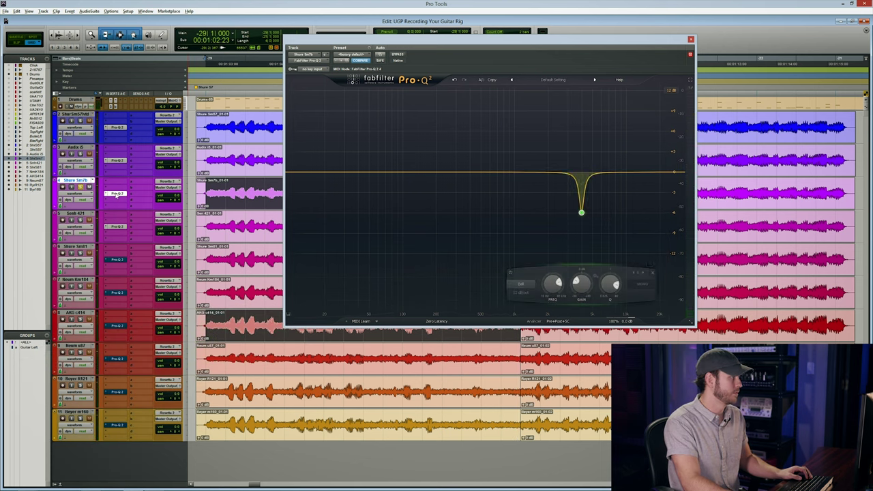
key(space)
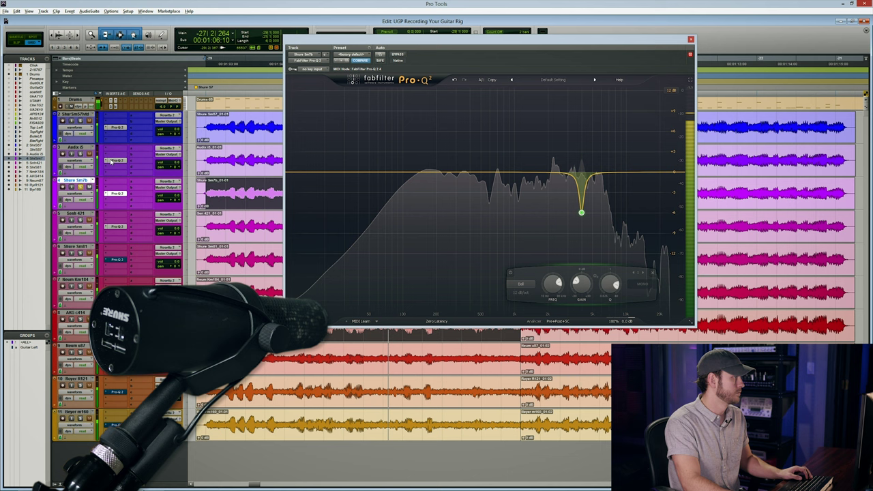
click(116, 160)
key(space)
key(space)
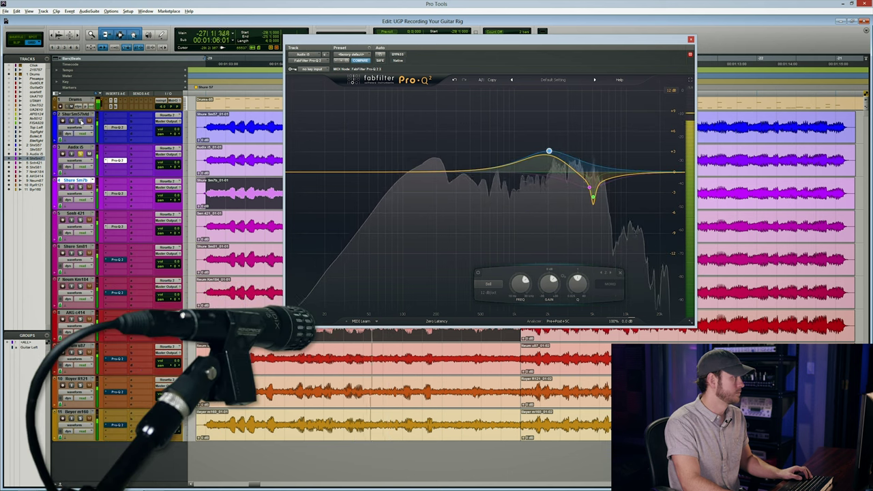
click(116, 128)
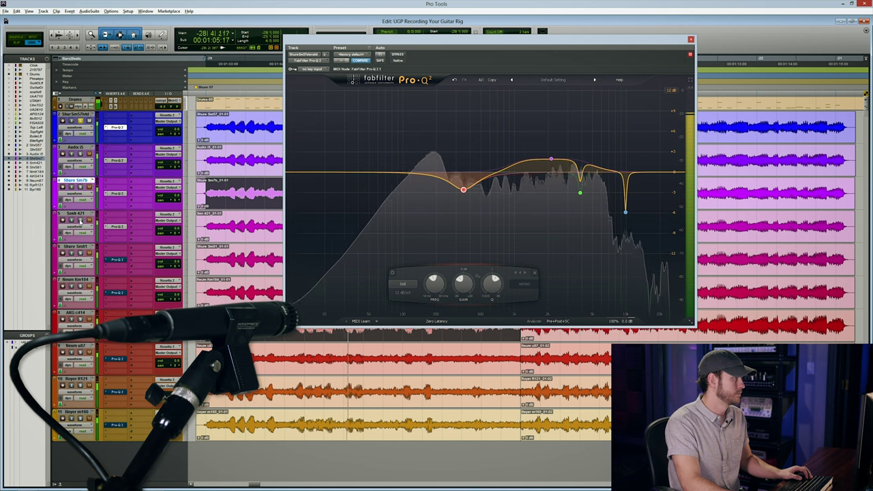
Step: On the Senn 421 track, add a bell cut of about 5.6 dB near 10 kHz and play it
click(116, 228)
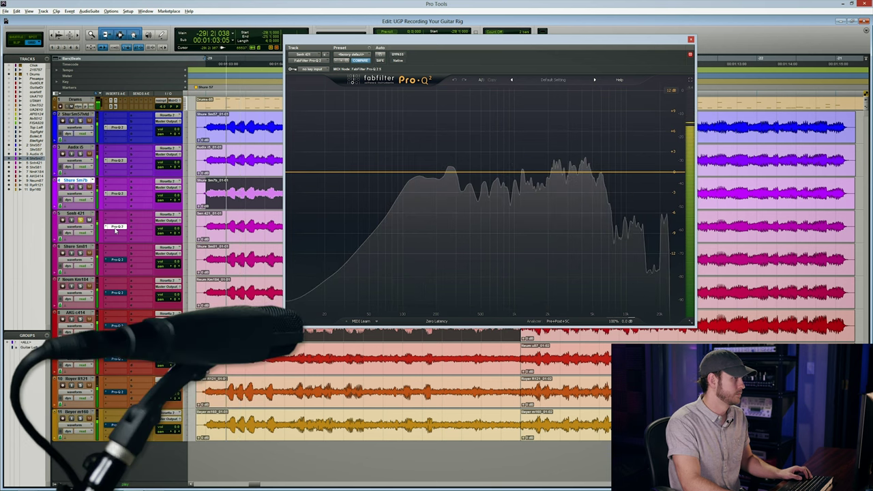
click(628, 173)
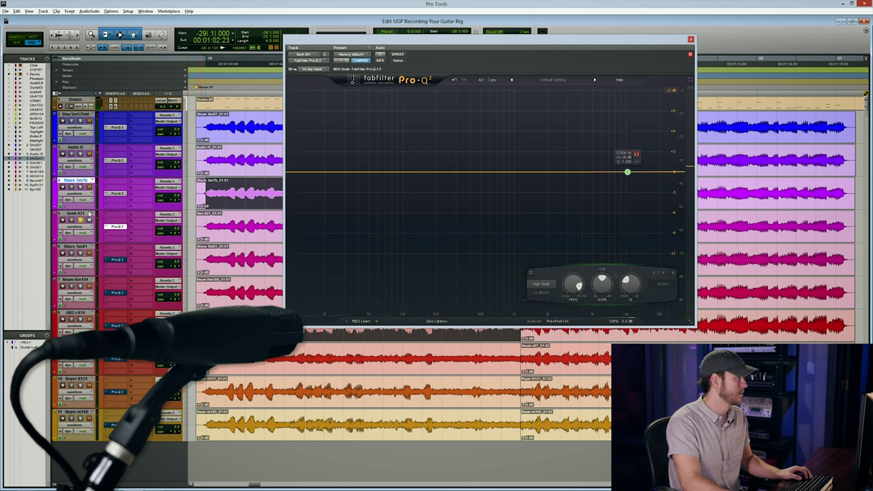
key(space)
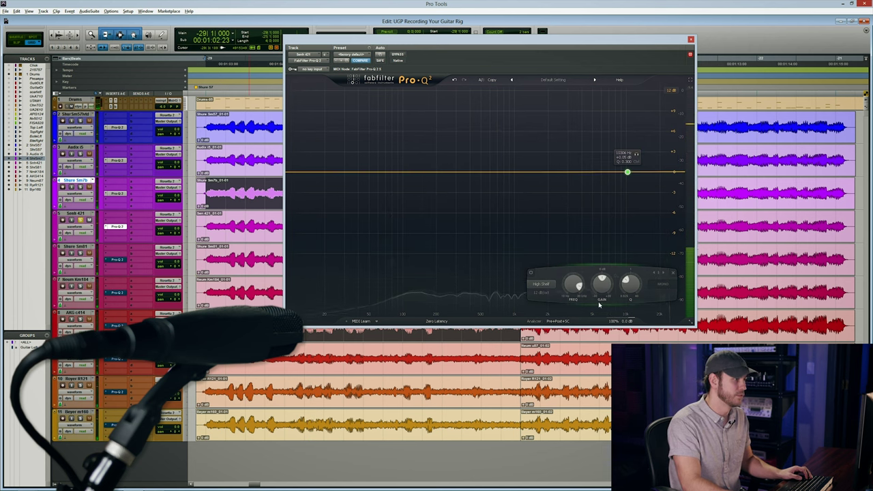
scroll(601, 290, down, 4)
key(space)
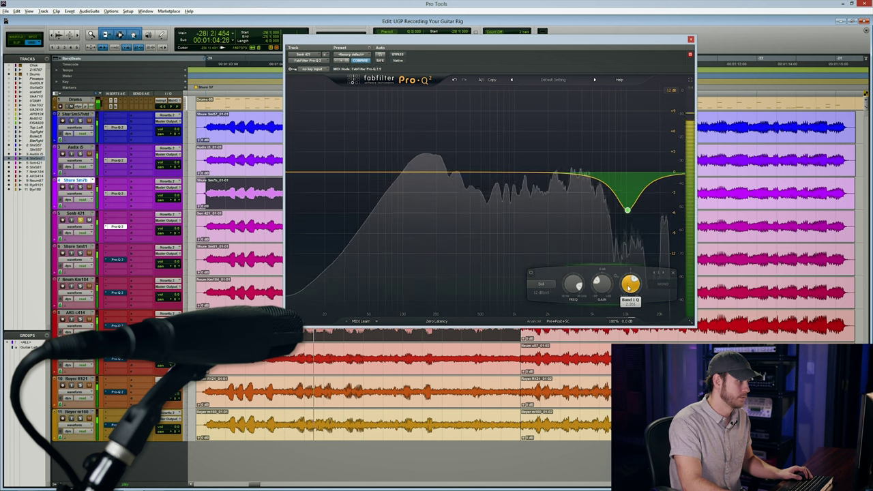
Step: Compare the Senn 421 with its EQ bypassed and active, listen to the 10 kHz band in solo, and ease its cut to about 4 dB
click(398, 55)
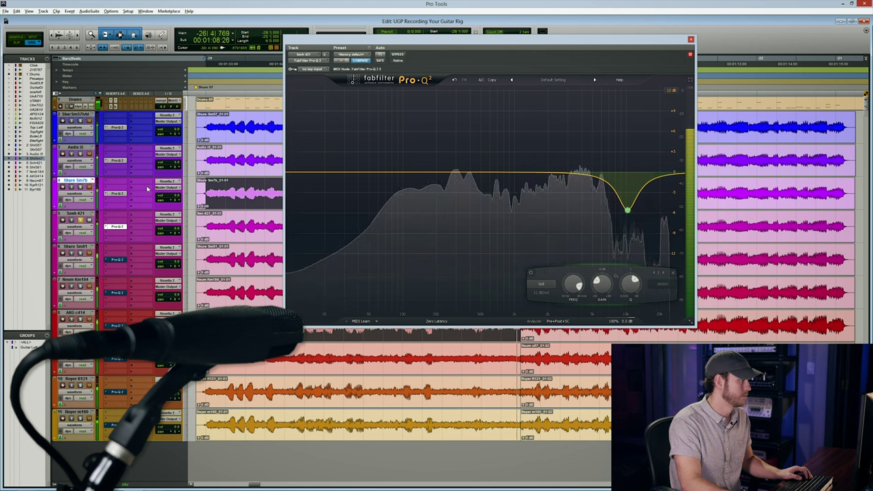
click(398, 56)
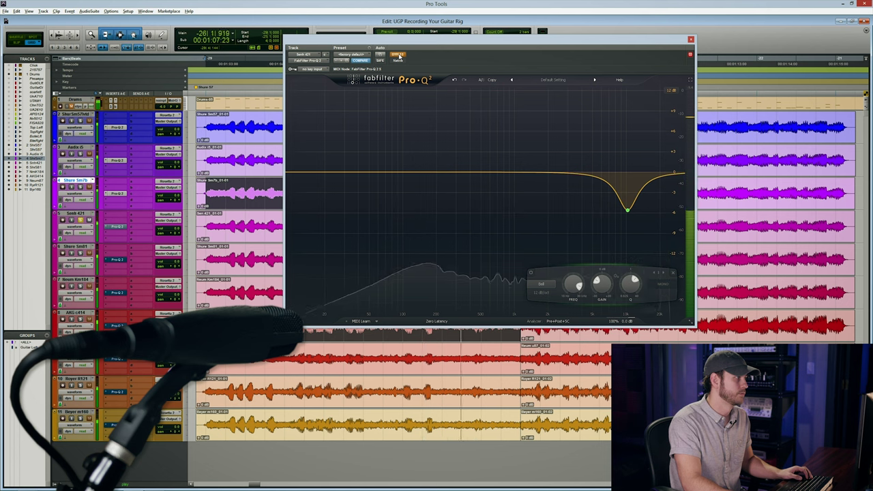
click(398, 56)
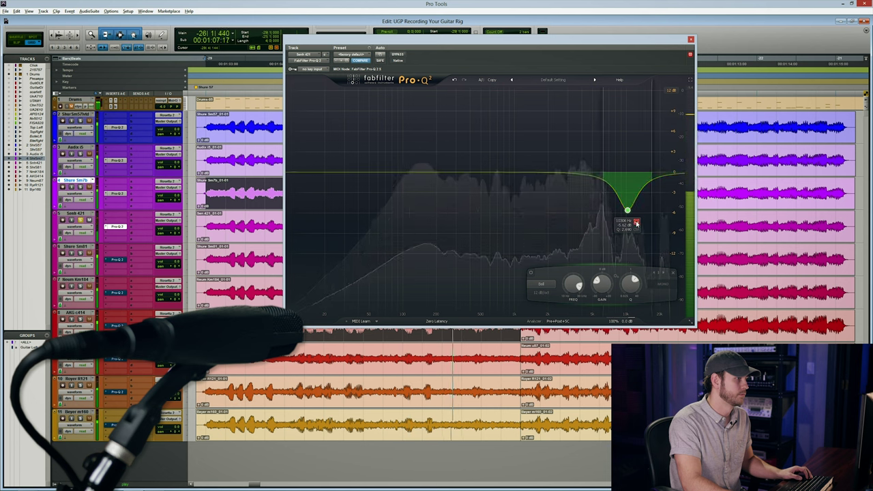
key(space)
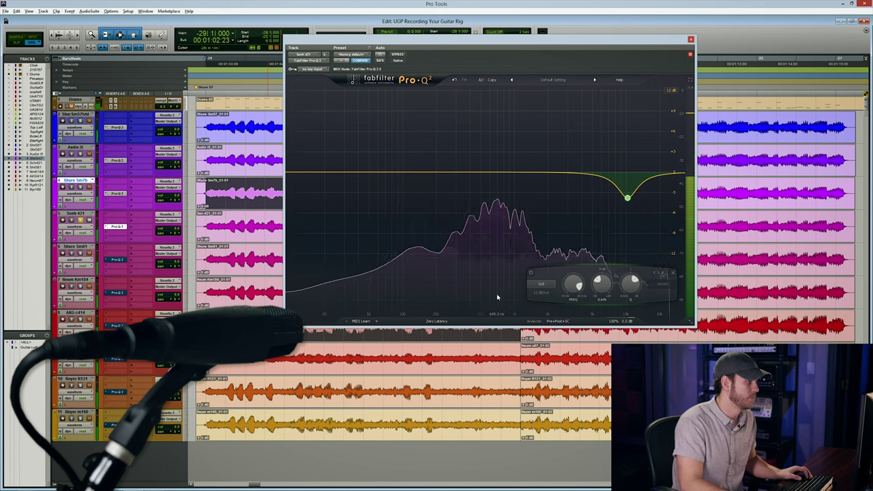
Step: Play the Senn 421 to find its harsh spectrum peak and add a narrow bell cut of about 2.5 dB near 4 kHz
key(space)
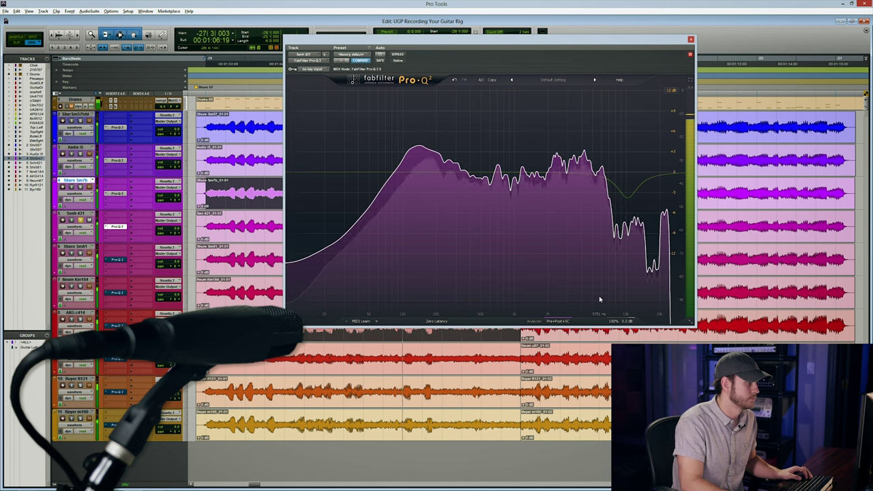
key(space)
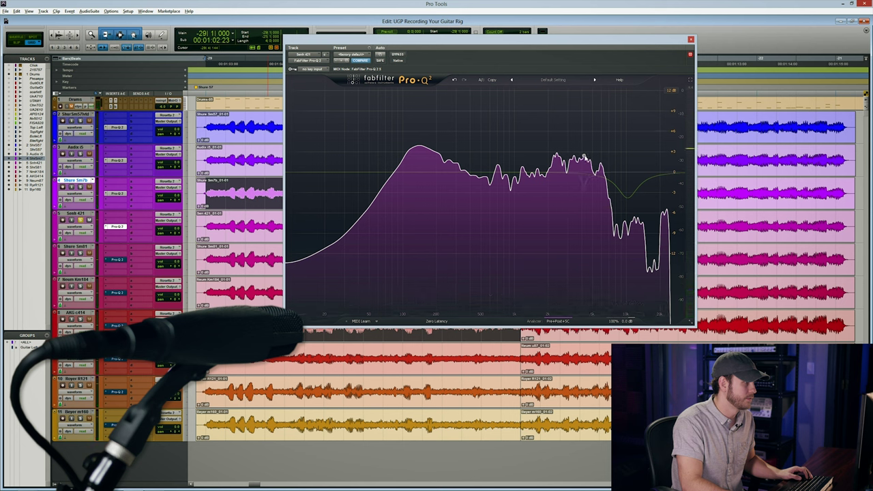
key(space)
drag(581, 187, 583, 191)
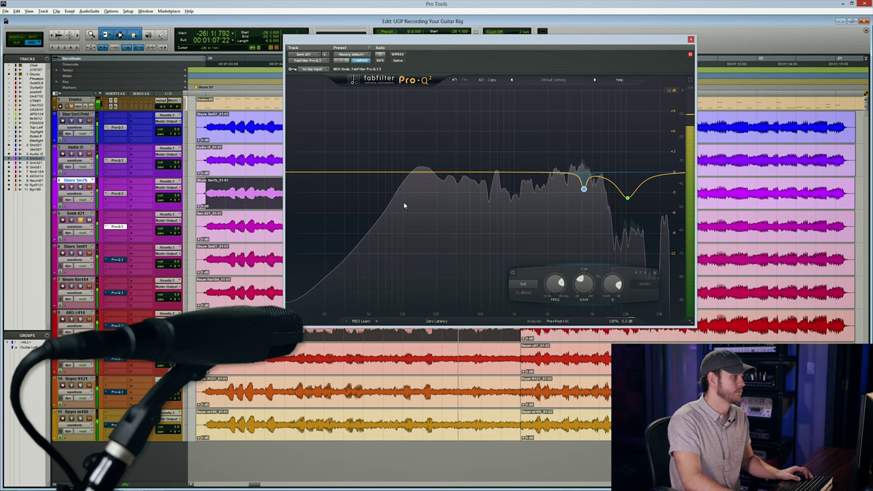
Step: Add a wide bell boost of about 3 dB near 1.8 kHz to the Senn 421 and play the track
key(space)
double_click(544, 171)
drag(544, 172, 542, 152)
key(space)
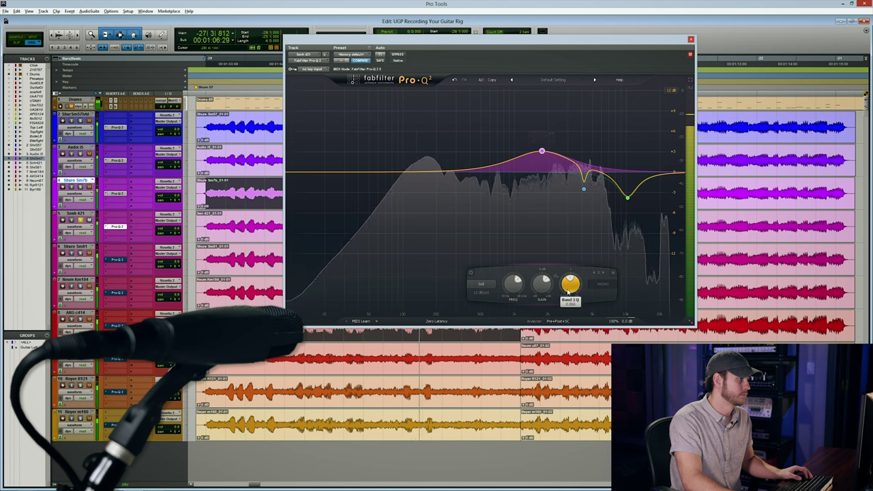
Step: Add a bell cut of about 1.4 dB near 480 Hz and compare the Senn 421 with its EQ bypassed and active
drag(482, 169, 479, 181)
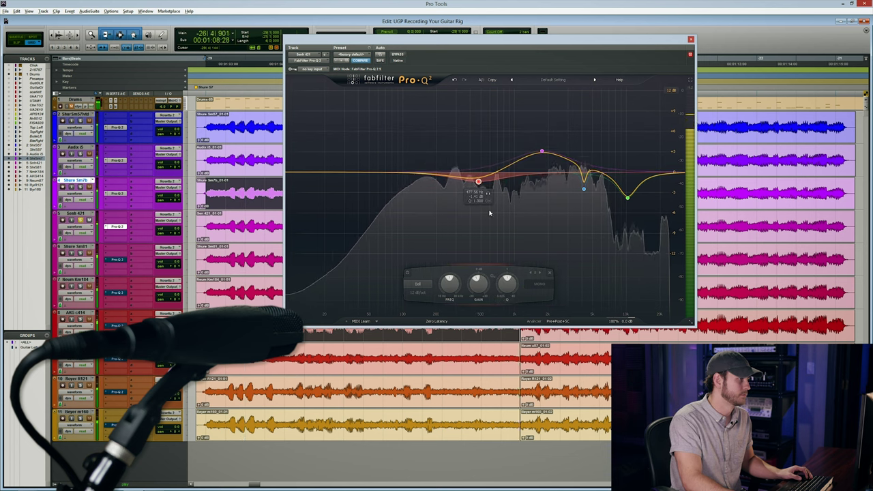
scroll(507, 281, up, 3)
click(398, 55)
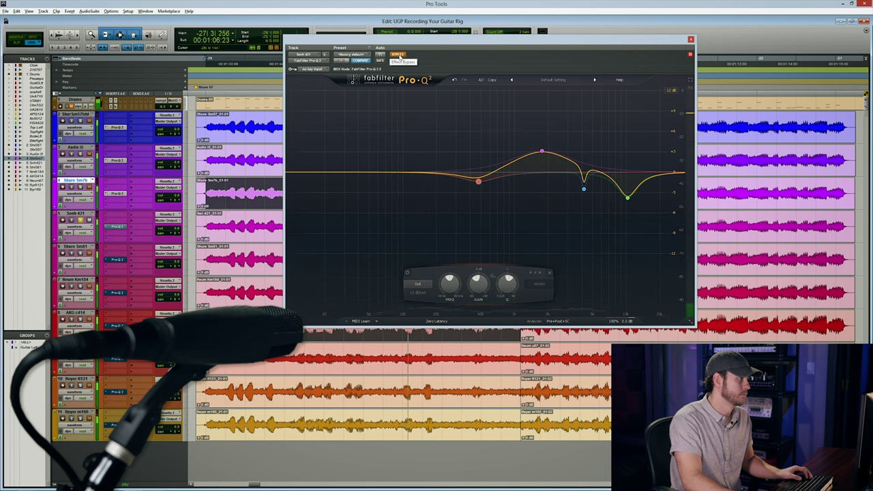
click(400, 56)
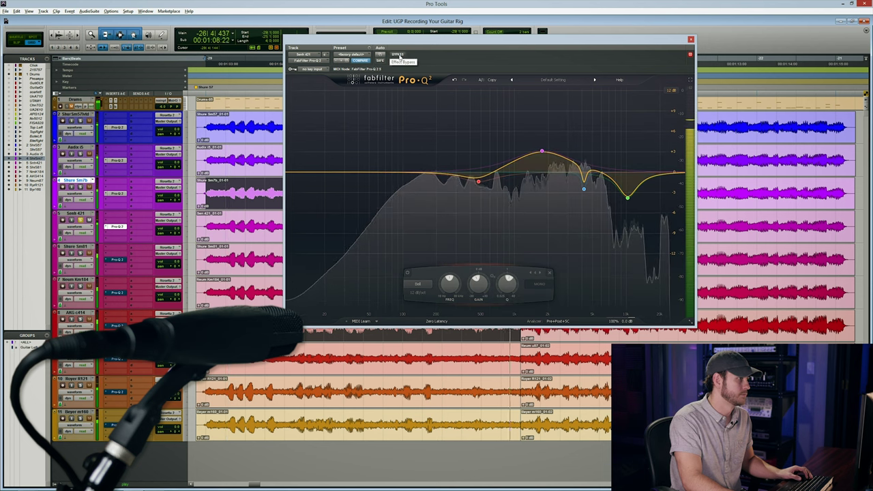
key(space)
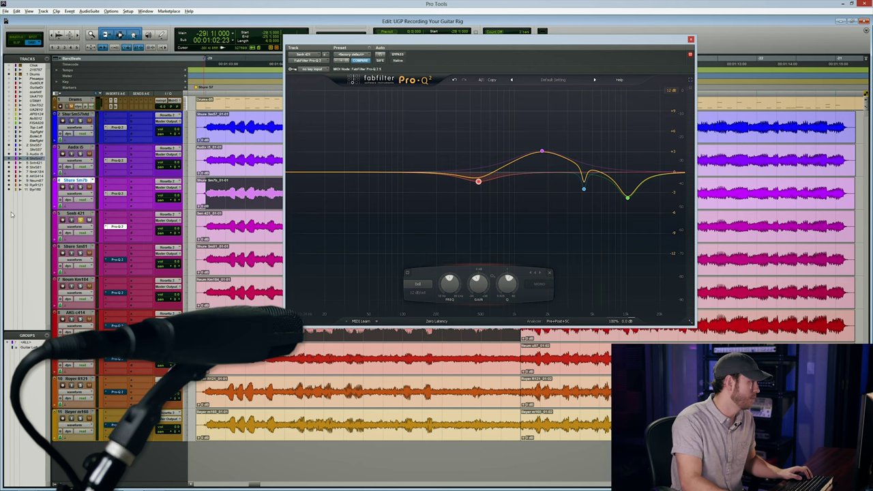
Step: Solo the Shure SM81 track, open its Pro-Q 2 and play it without EQ
click(88, 248)
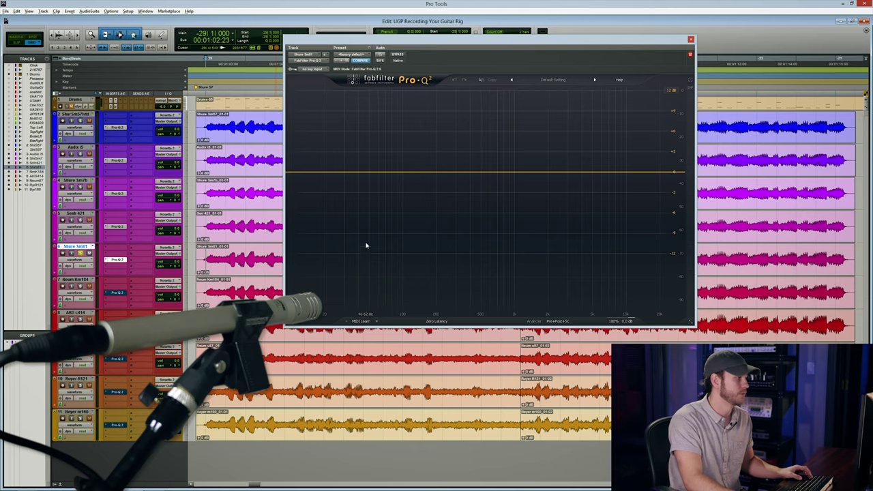
key(space)
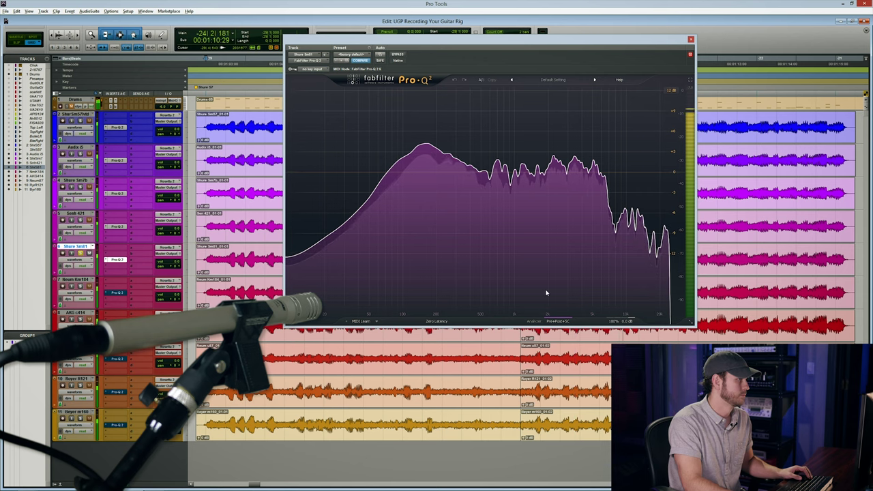
key(space)
Step: Add a bell cut of about 4.5 dB near 11 kHz to the Shure SM81 and play the track
double_click(628, 179)
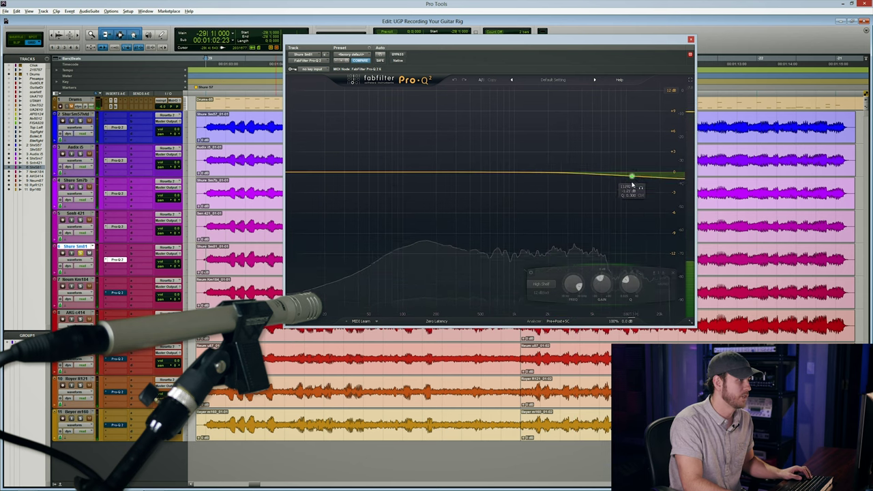
click(541, 284)
click(546, 293)
drag(630, 284, 633, 267)
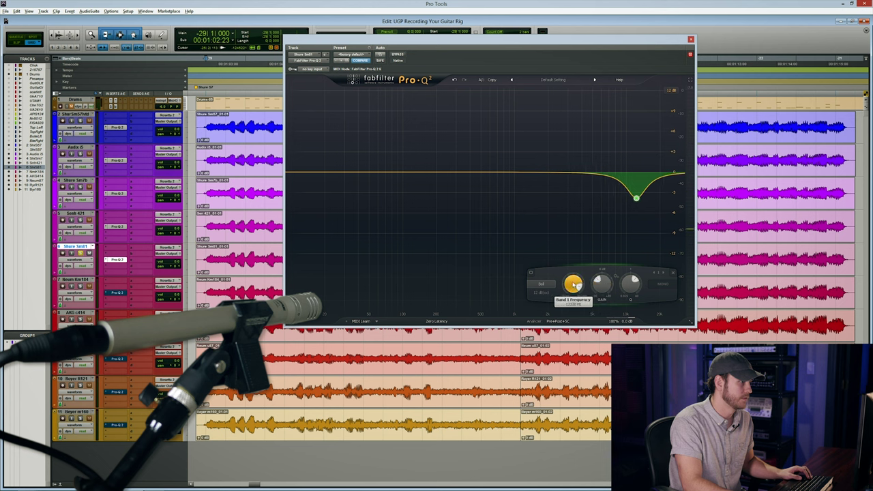
key(space)
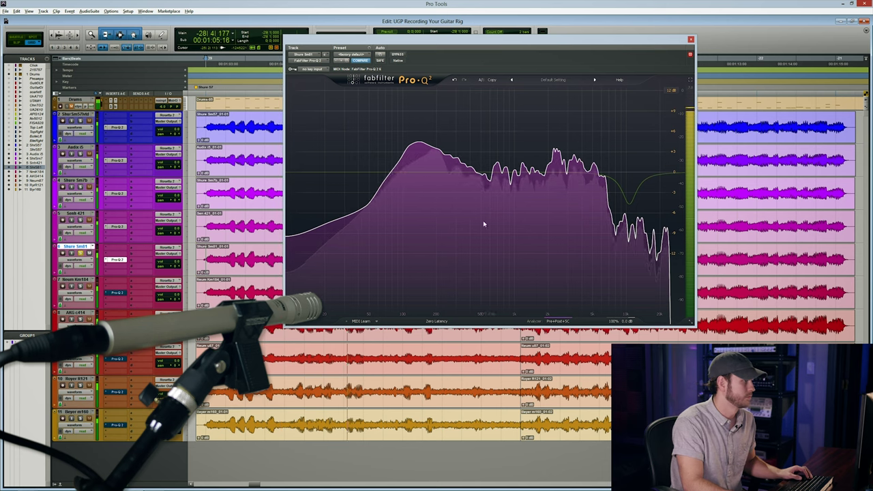
key(space)
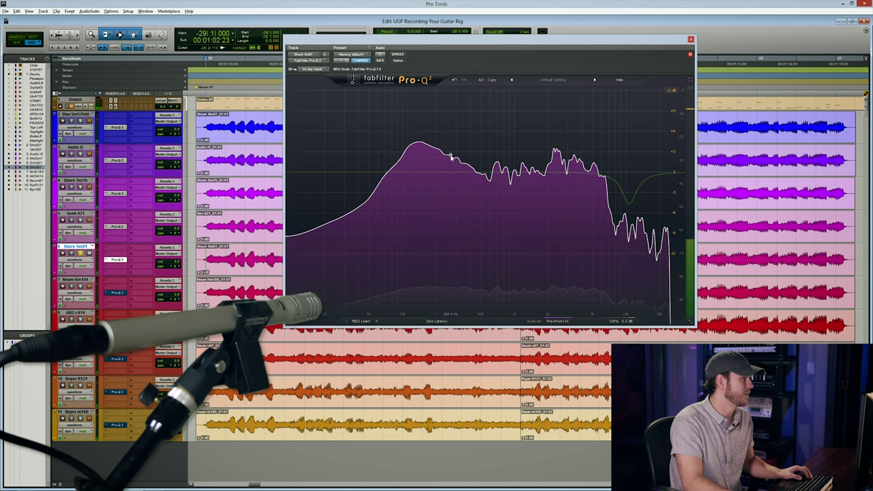
Step: Add a bell cut of about 4 dB near 290 Hz to the Shure SM81 and compare with that band bypassed and active
click(456, 168)
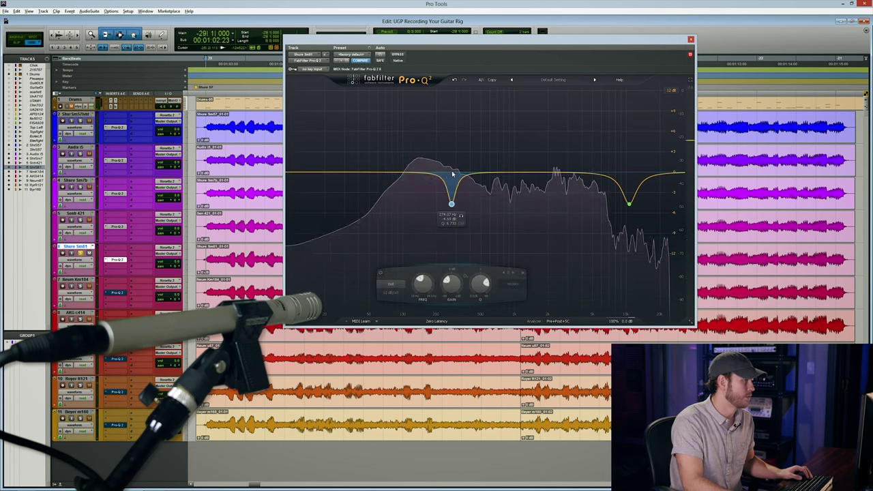
scroll(481, 290, up, 5)
key(space)
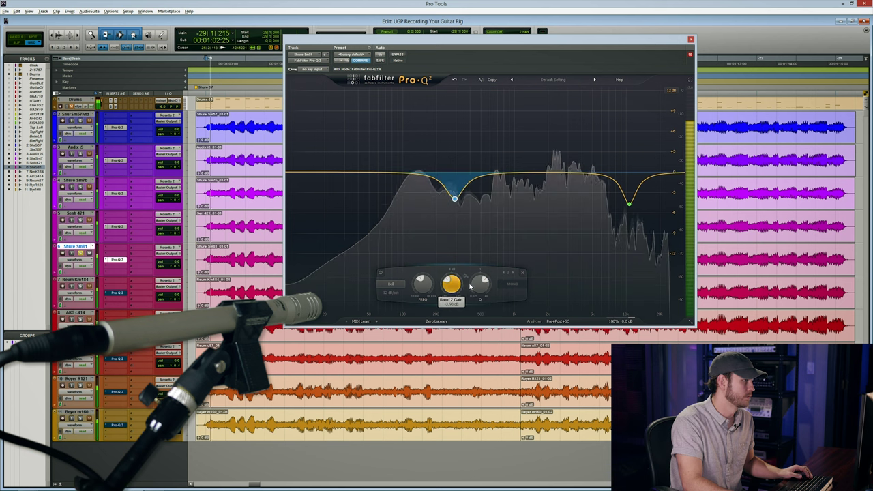
drag(458, 215, 461, 211)
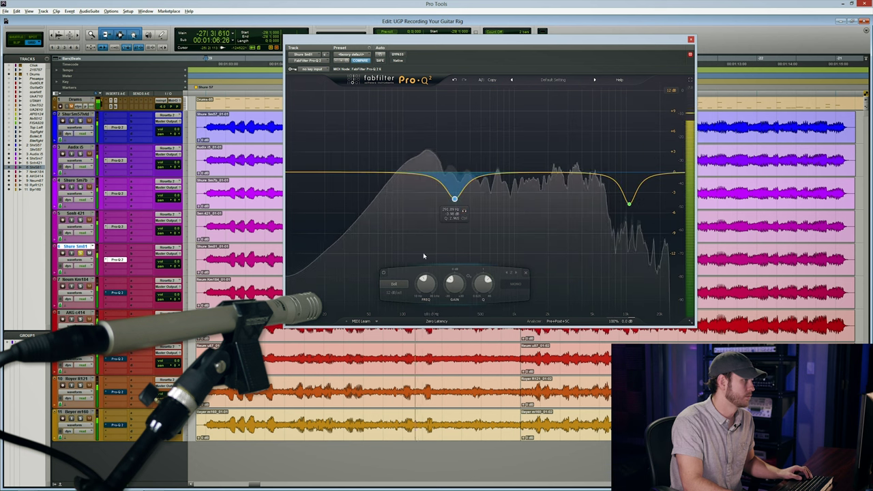
click(384, 274)
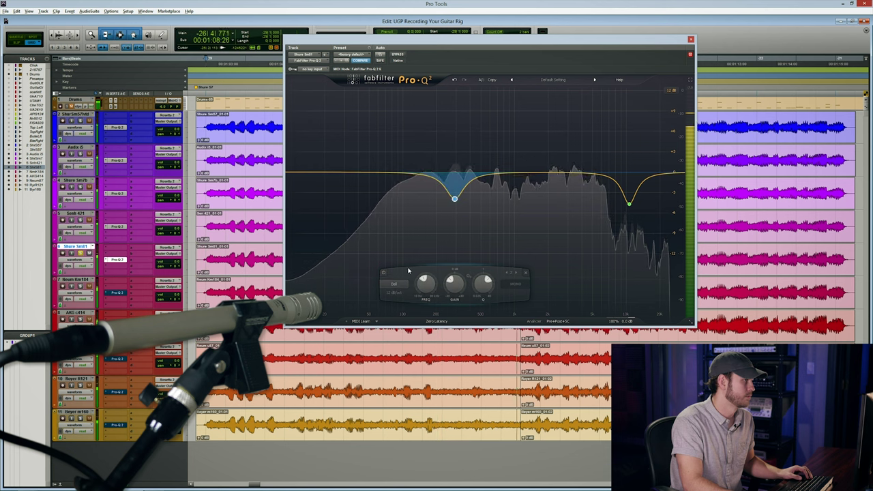
Step: Add a wide bell boost of about 2.5 dB near 1.8 kHz to the Shure SM81 while listening to the track
drag(531, 175, 533, 156)
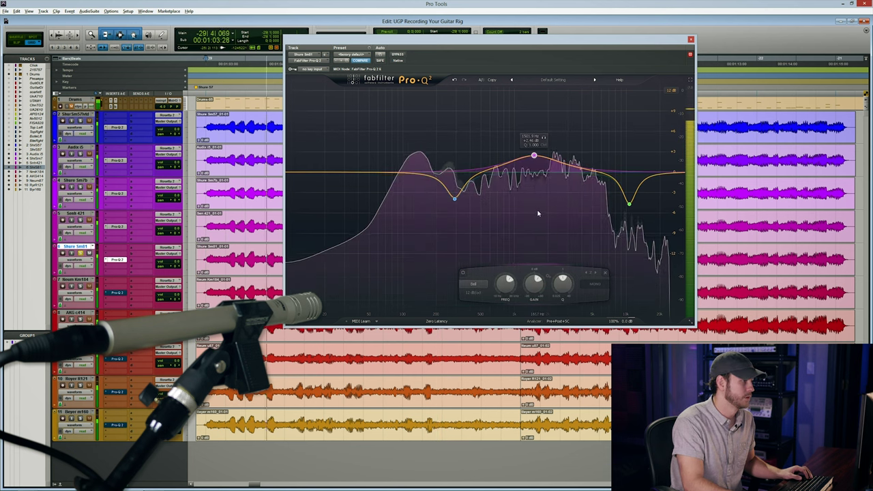
key(space)
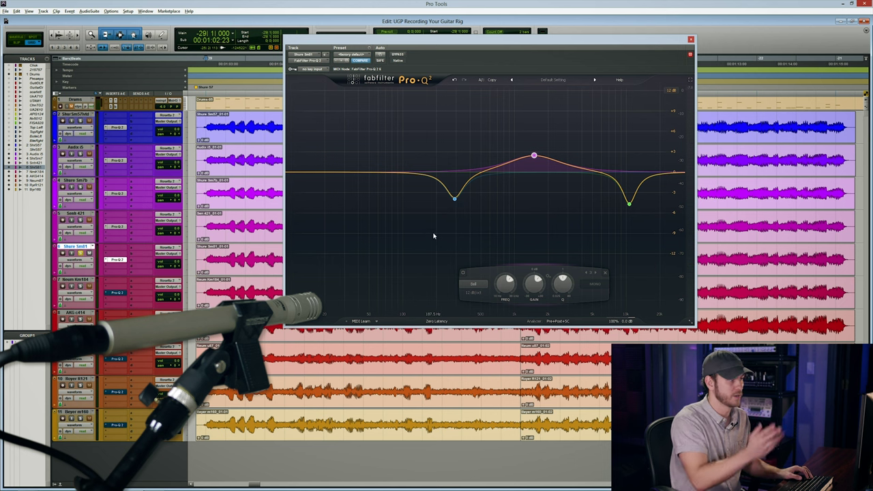
key(space)
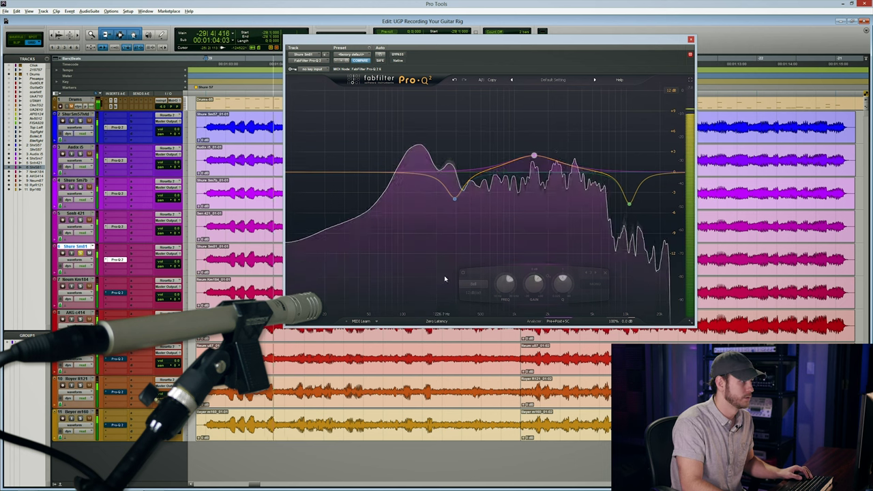
drag(534, 156, 543, 156)
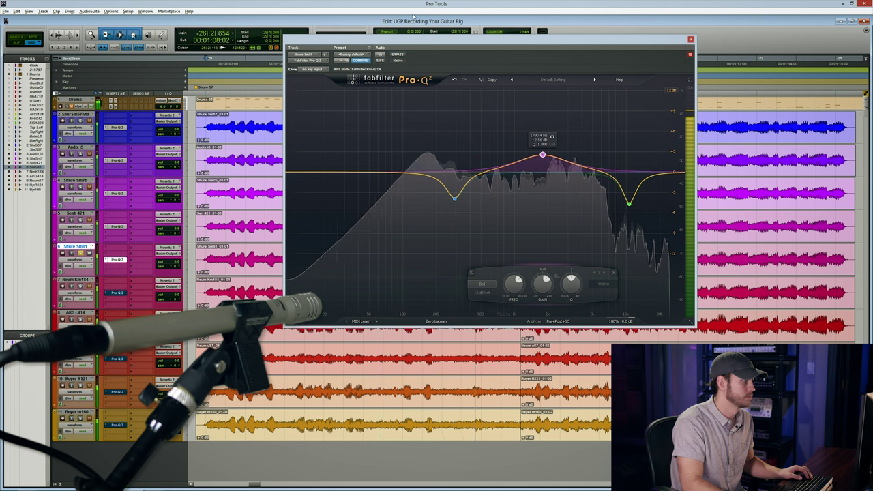
Step: Compare the Shure SM81 with its whole EQ bypassed and active during playback
click(398, 55)
key(space)
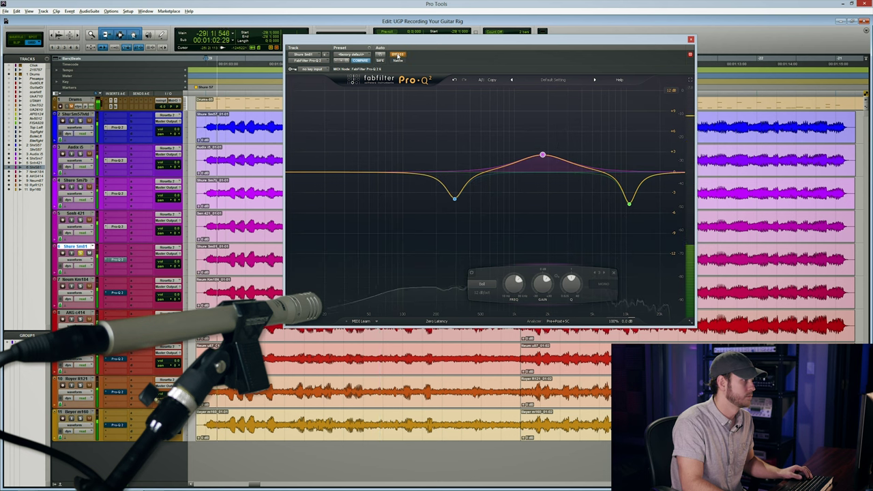
click(399, 54)
key(space)
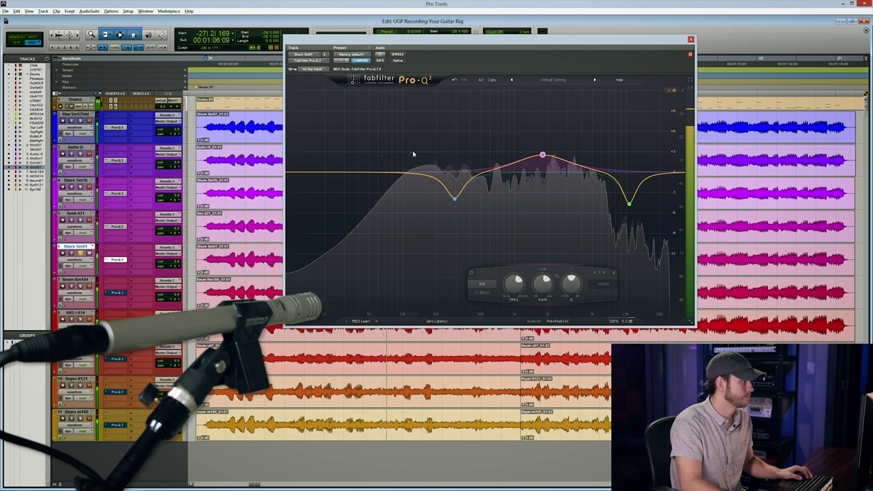
Step: Add a wide bell cut of about 2.2 dB near 135 Hz to the Shure SM81 and play the result
drag(417, 174, 420, 189)
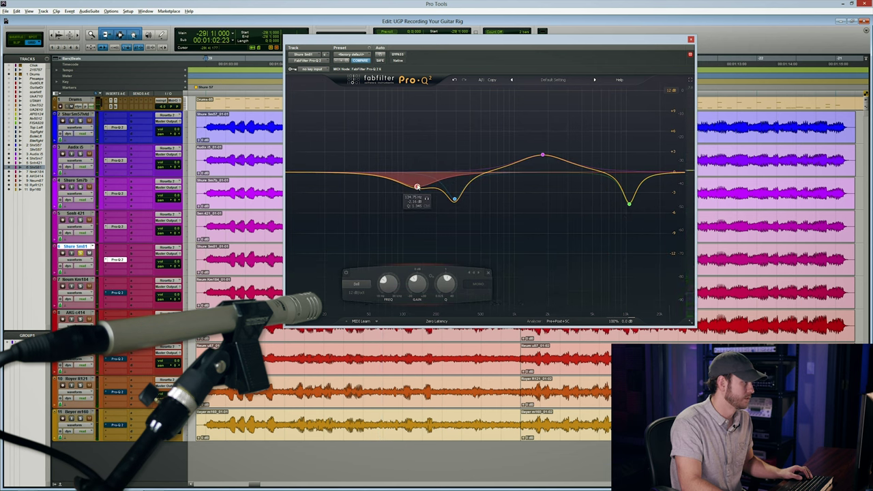
key(space)
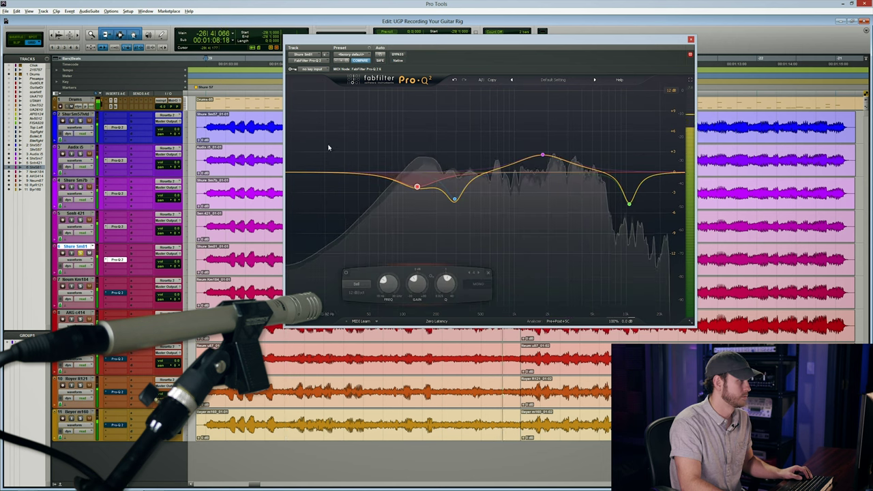
key(space)
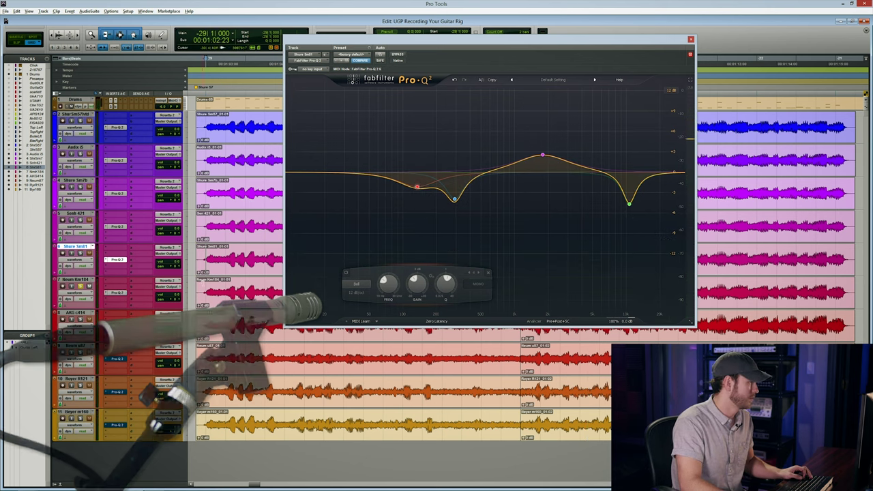
Step: Open the Pro-Q 2 of the soloed Neum Km184 track and play it without EQ
click(120, 294)
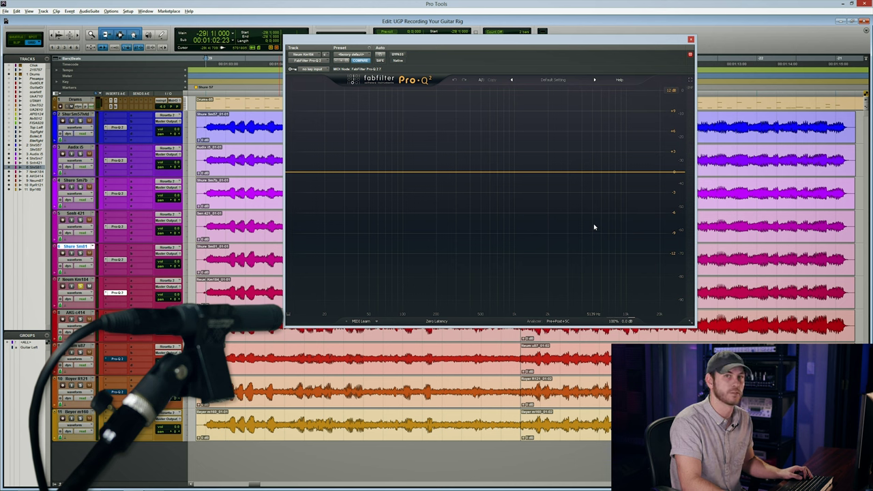
key(space)
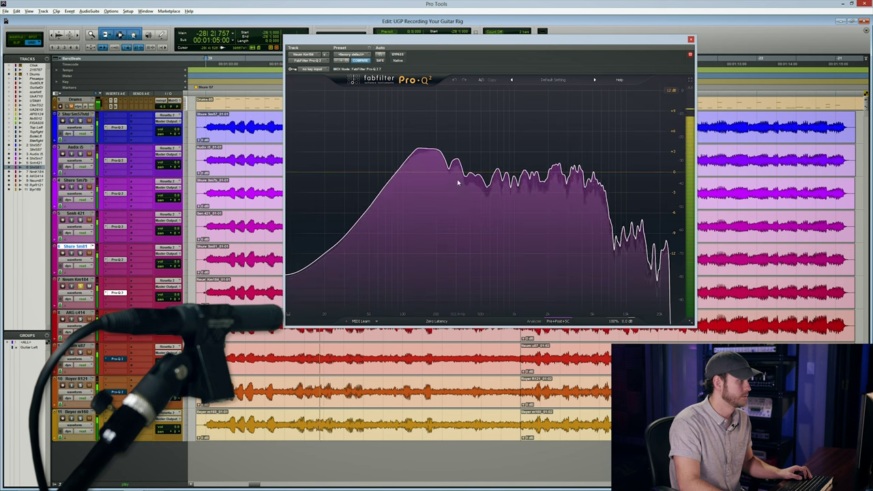
key(space)
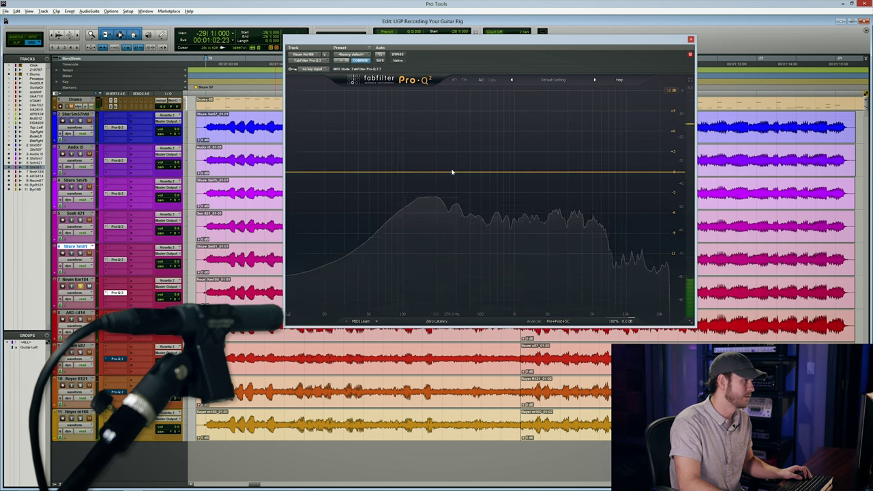
Step: Add a bell cut of about 4.5 dB near 290 Hz and a wide boost of about 2 dB near 1.8 kHz to the Neum Km184
drag(453, 173, 450, 185)
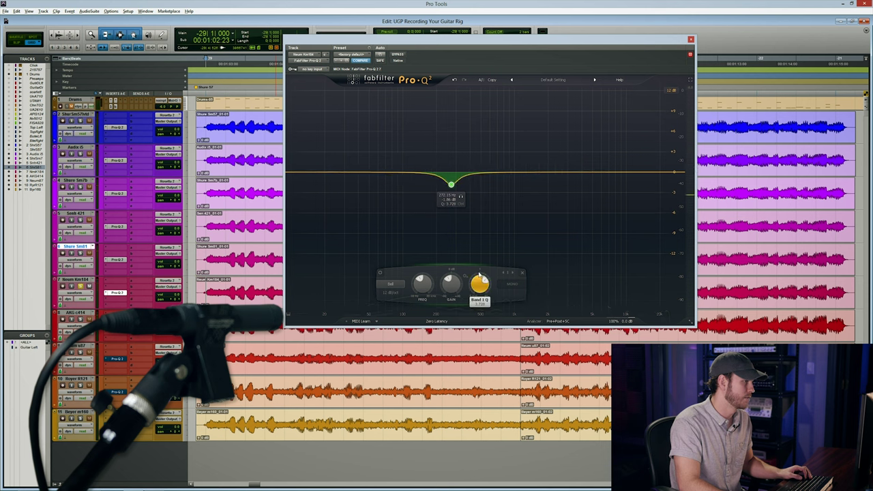
key(space)
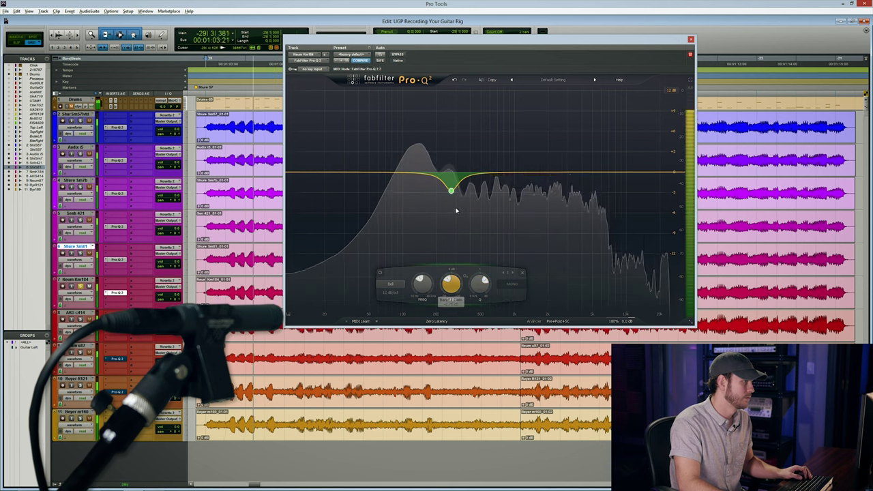
drag(461, 203, 466, 203)
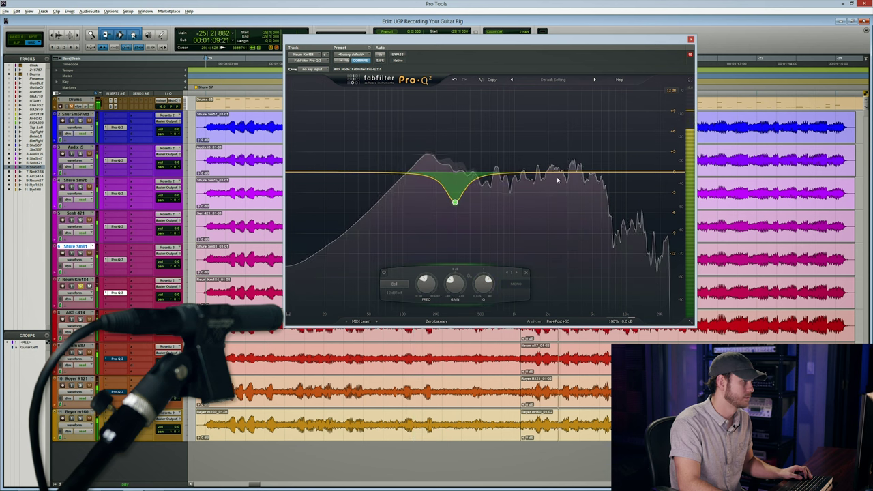
mouse_move(550, 172)
mouse_down()
mouse_move(547, 154)
mouse_move(558, 162)
mouse_move(543, 159)
mouse_up()
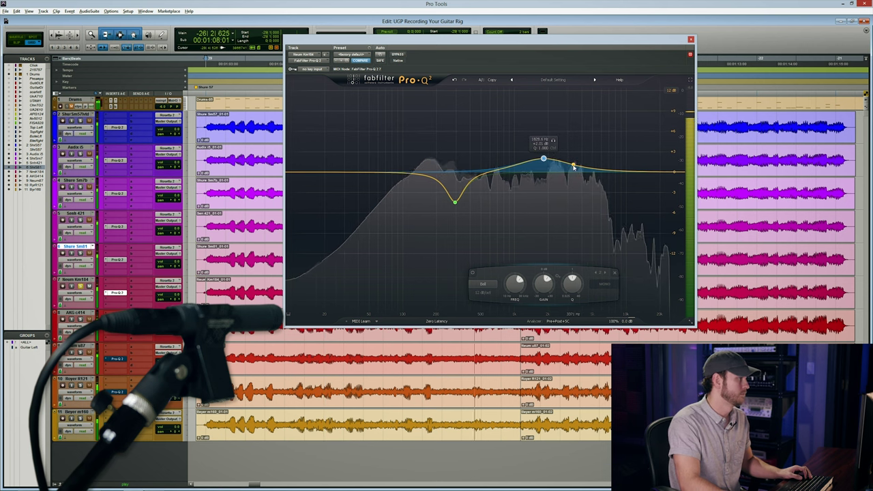
key(space)
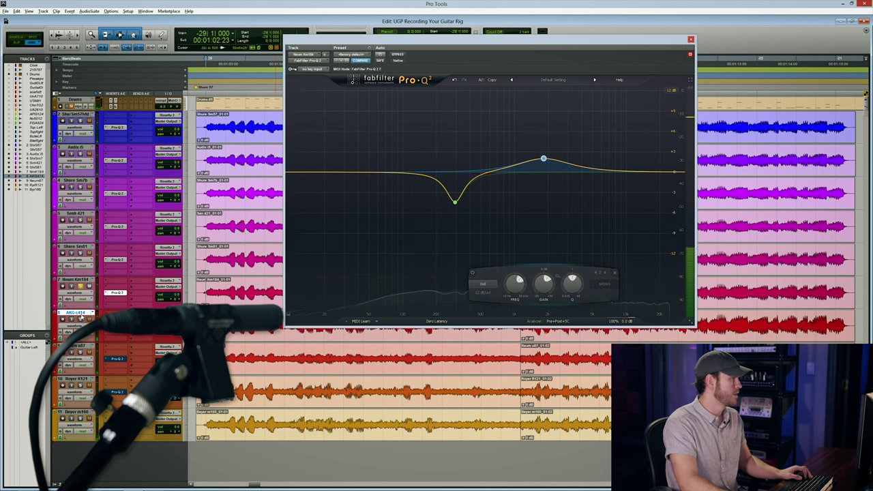
Step: Solo the AKG c414 track, open its Pro-Q 2 and play it without EQ
click(81, 316)
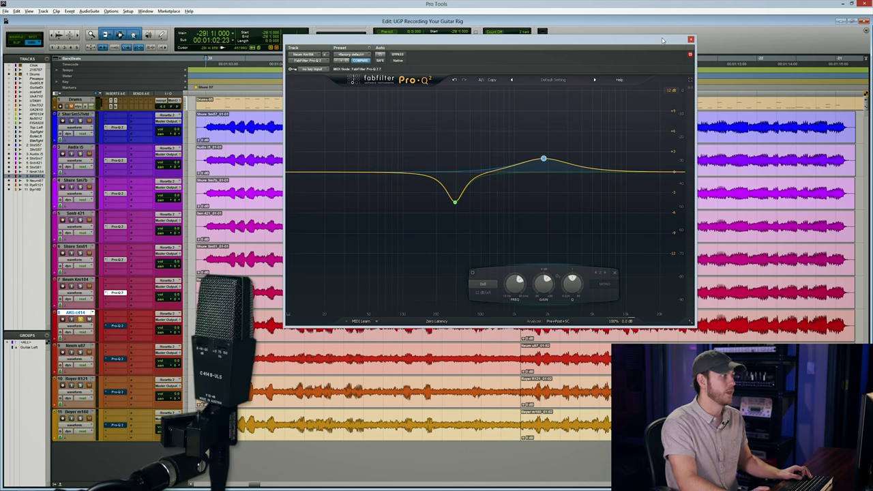
key(space)
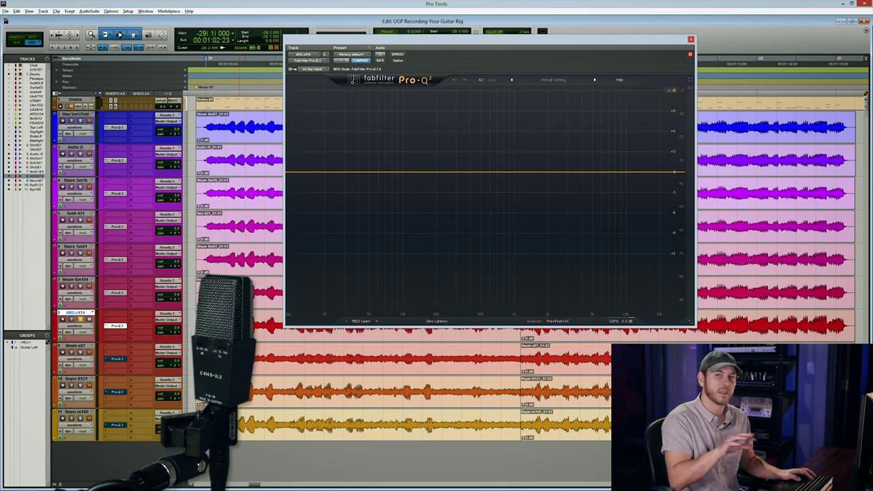
key(space)
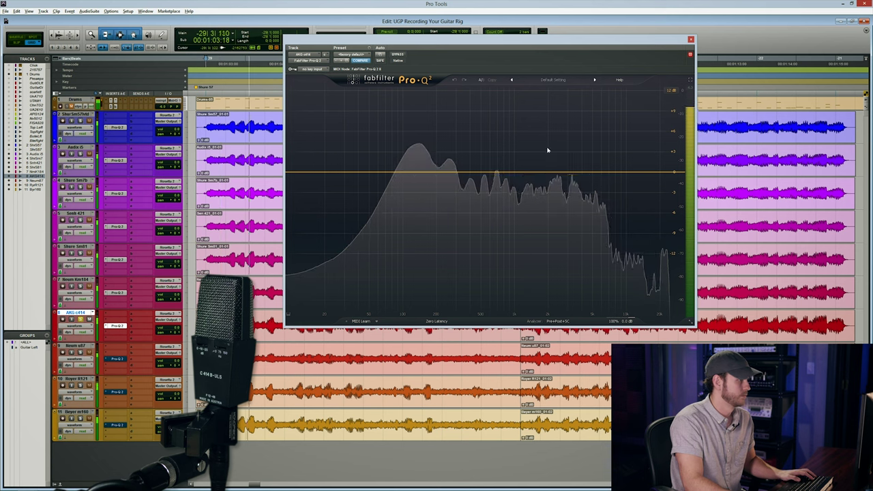
Step: Add a wide bell boost of about 2.5 dB near 3.7 kHz and a cut of about 1.7 dB near 310 Hz to the AKG c414
drag(584, 176, 578, 156)
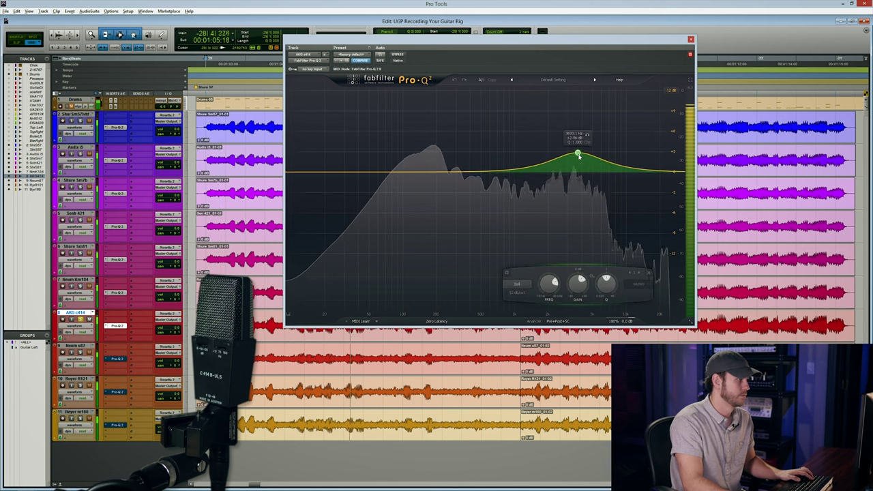
drag(457, 172, 458, 184)
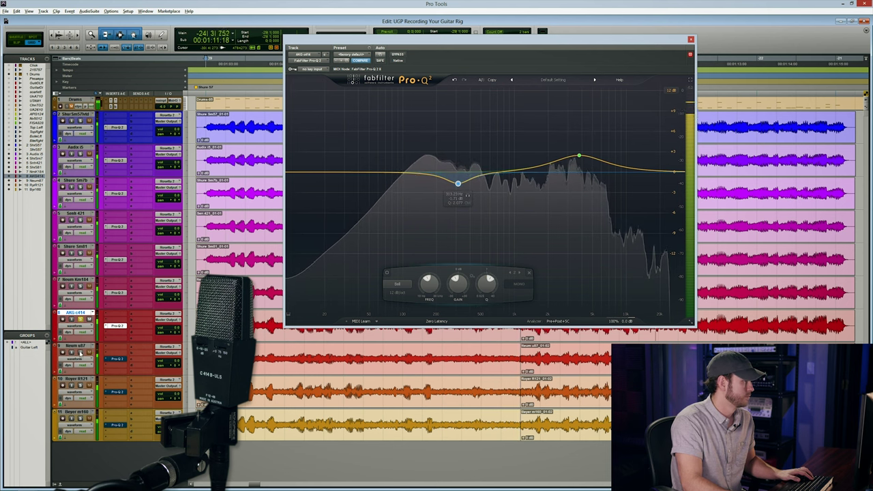
key(space)
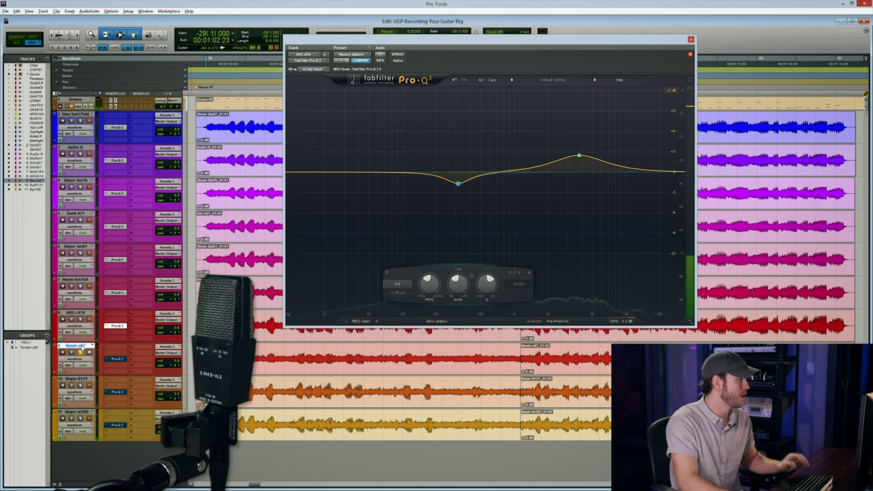
Step: Open the Pro-Q 2 of the soloed Neum u87 track and play it without EQ
click(116, 359)
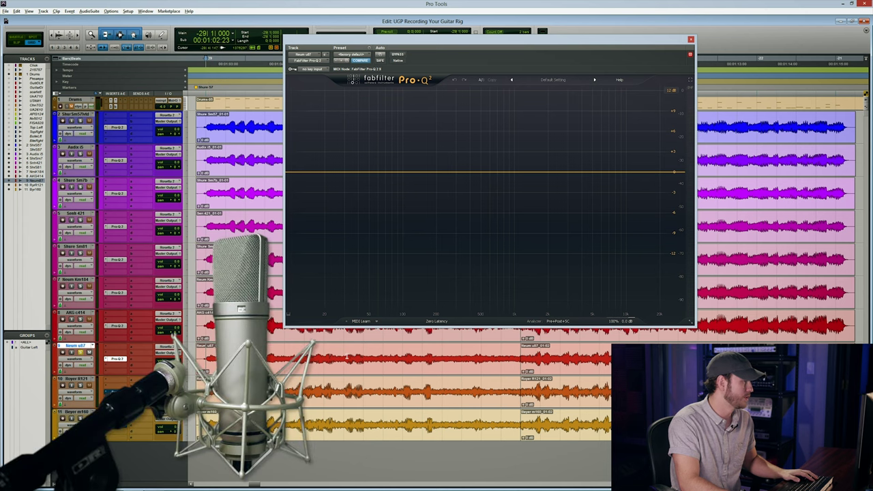
key(space)
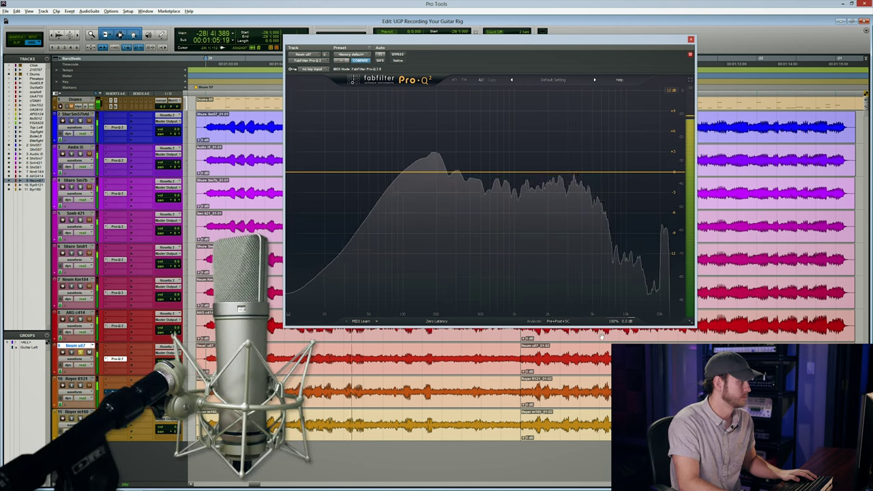
key(space)
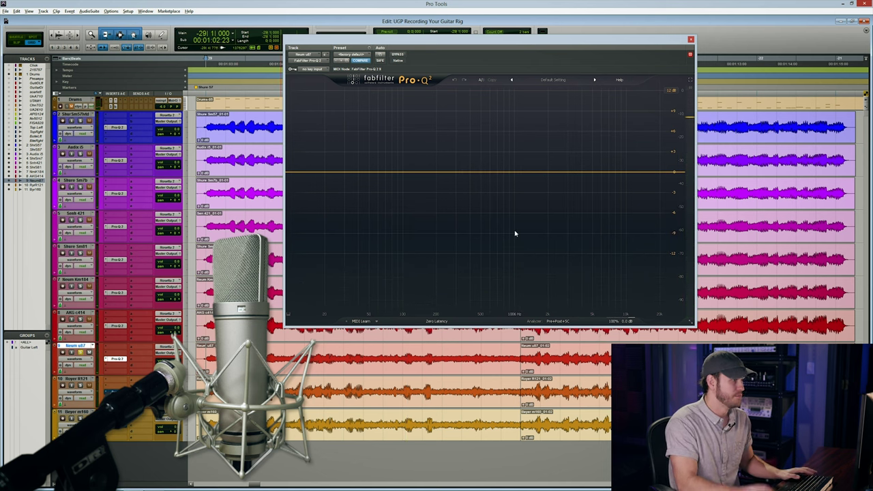
Step: Replay the Neum u87 to study its upper-mid spectrum and add a bell boost between 2 and 5 kHz
key(space)
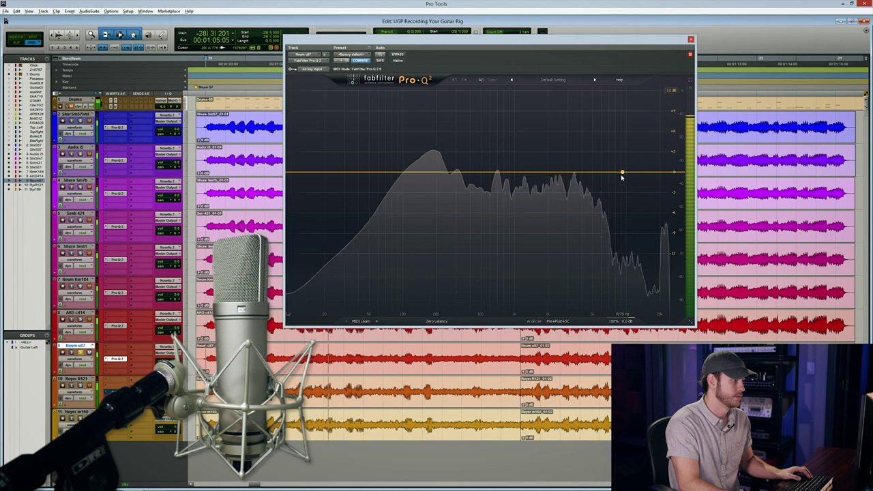
key(space)
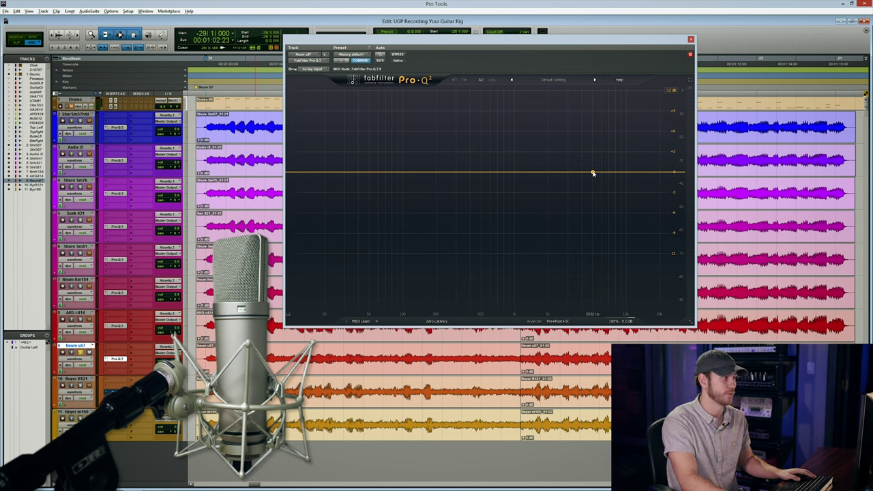
key(space)
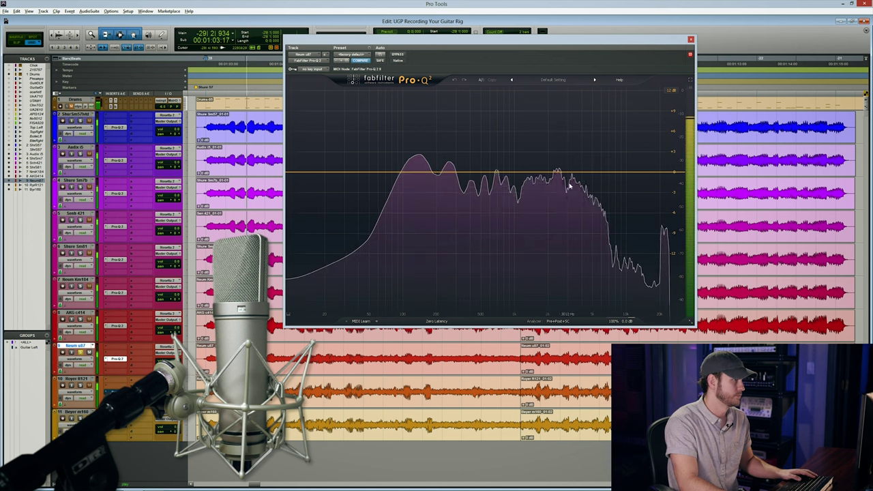
drag(581, 171, 560, 148)
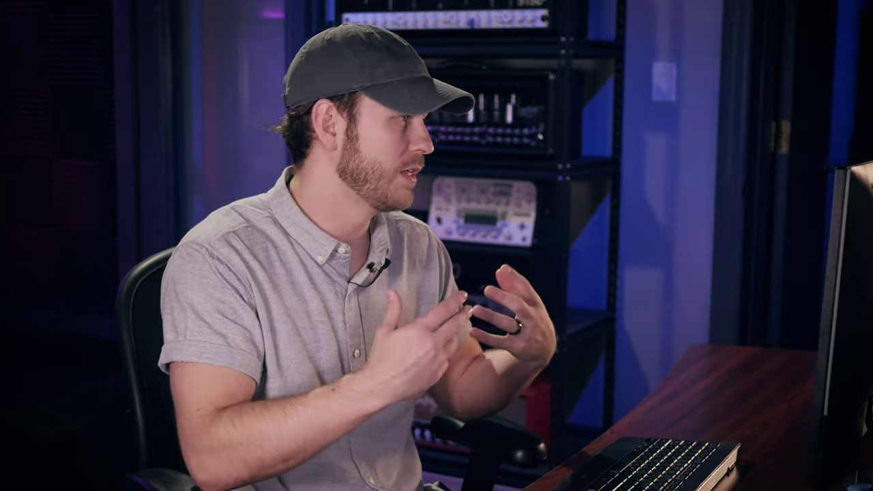